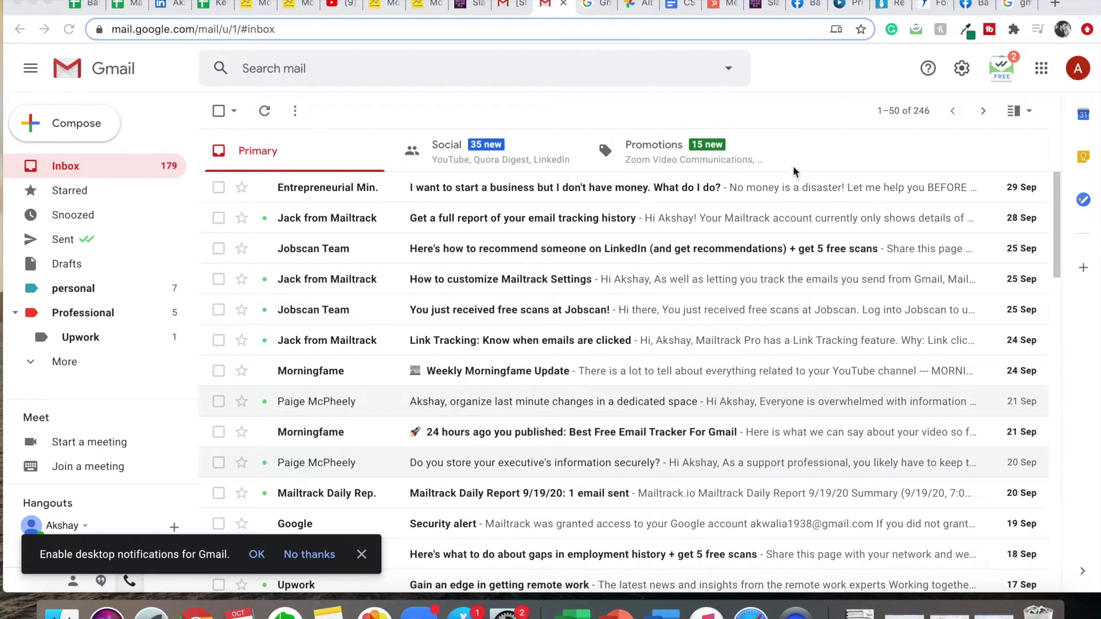
{"action": "scroll", "coordinate": [794, 172], "scroll_direction": "down", "scroll_amount": 3}
{"action": "scroll", "coordinate": [791, 172], "scroll_direction": "up", "scroll_amount": 3}
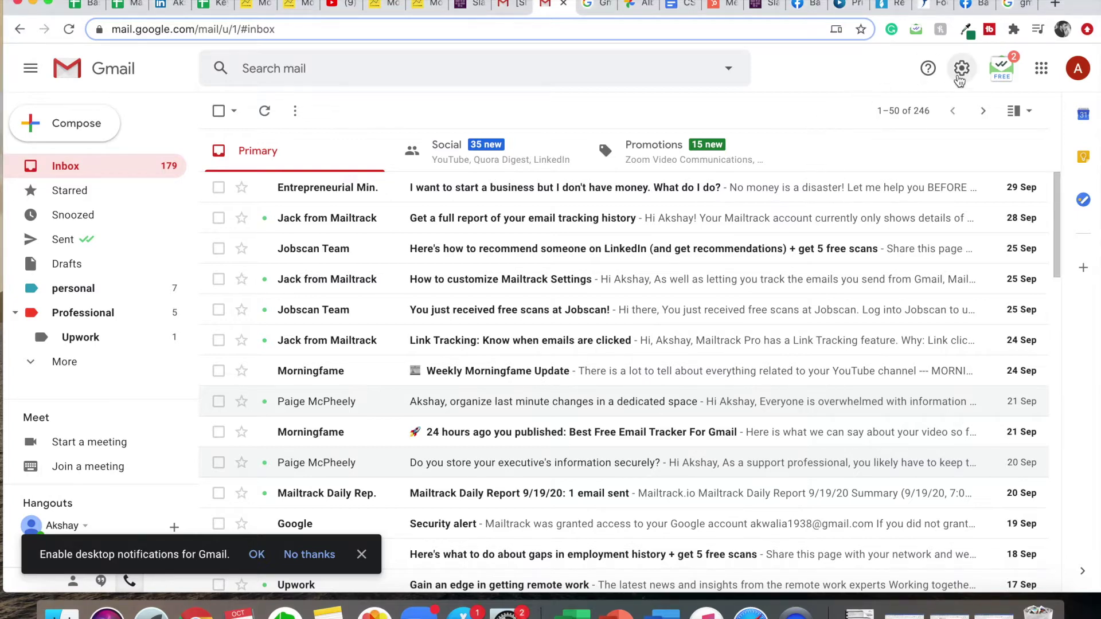
Open the full mail settings, go to the Themes section and bring up the theme picker
{"action": "left_click", "coordinate": [961, 70]}
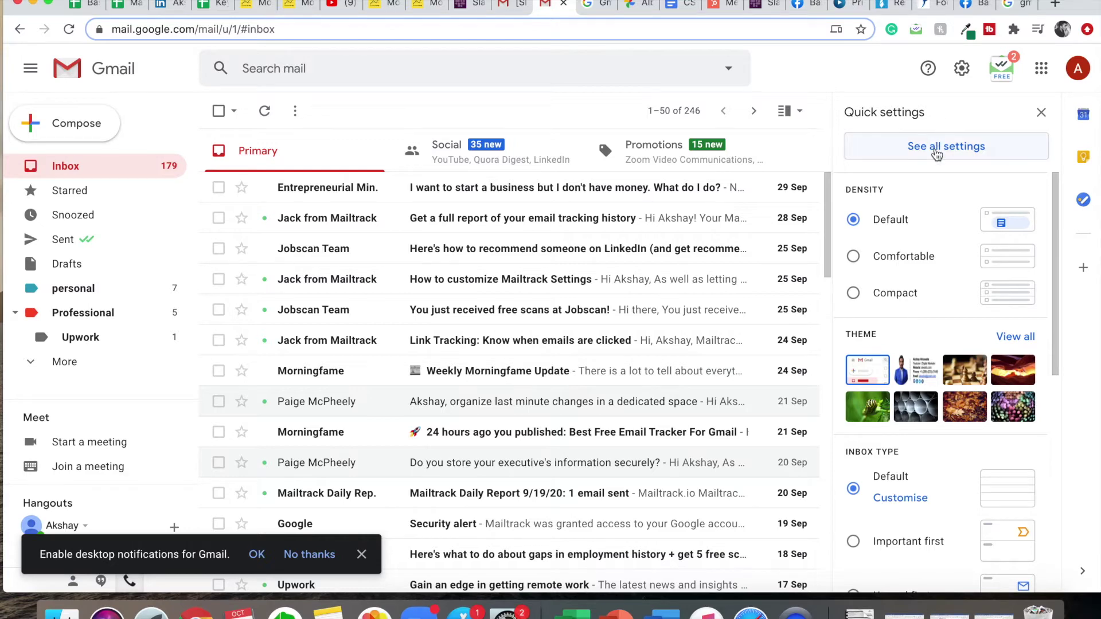
{"action": "left_click", "coordinate": [936, 150]}
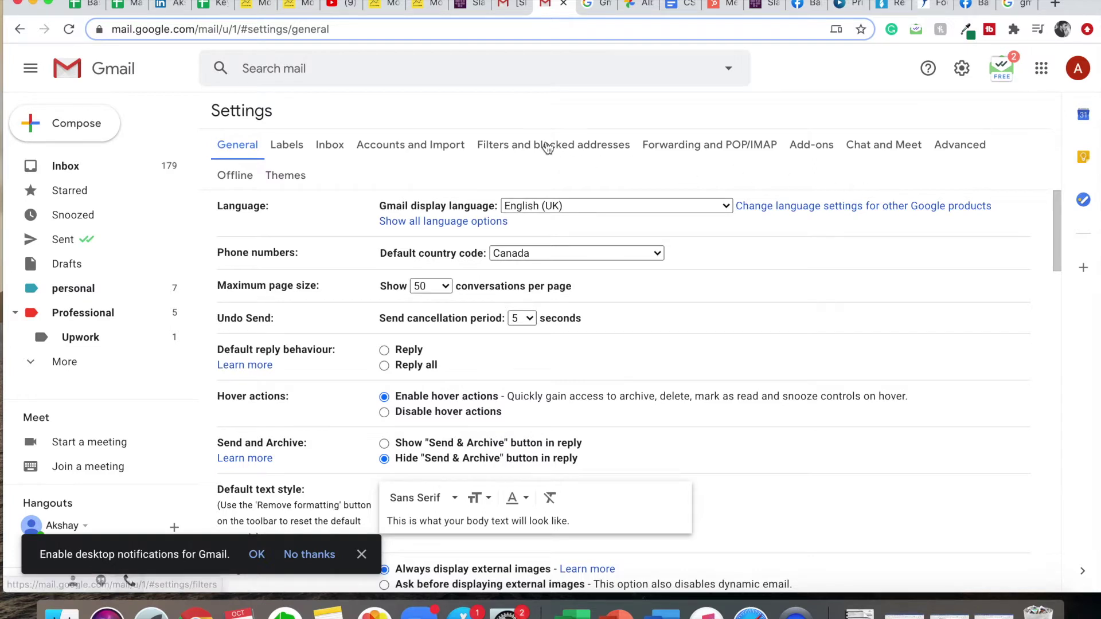
{"action": "left_click", "coordinate": [962, 150]}
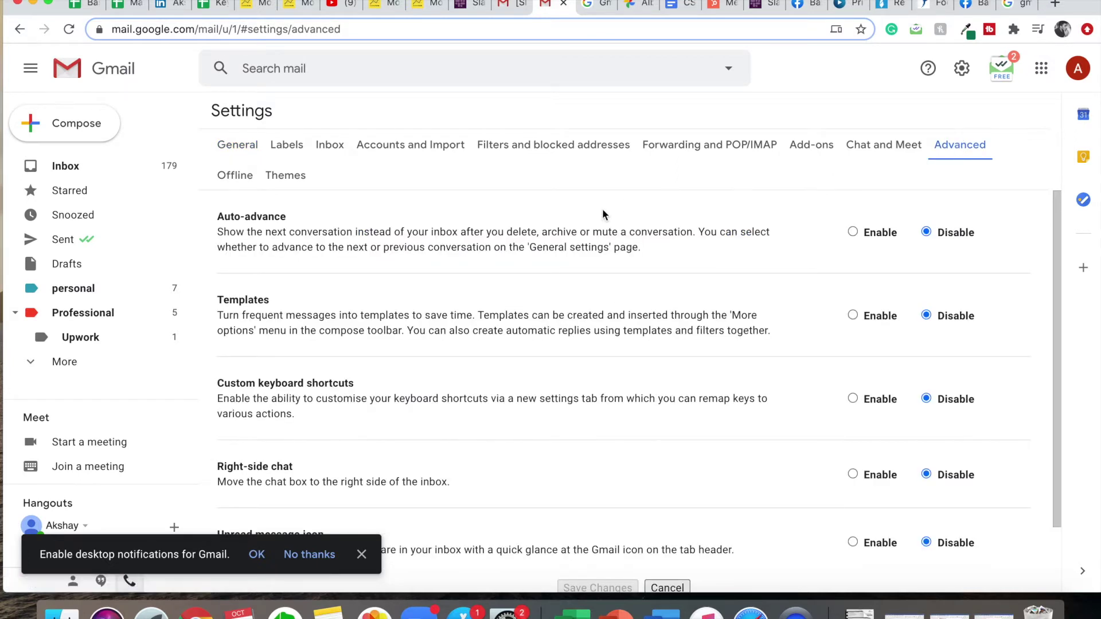
{"action": "left_click", "coordinate": [292, 178]}
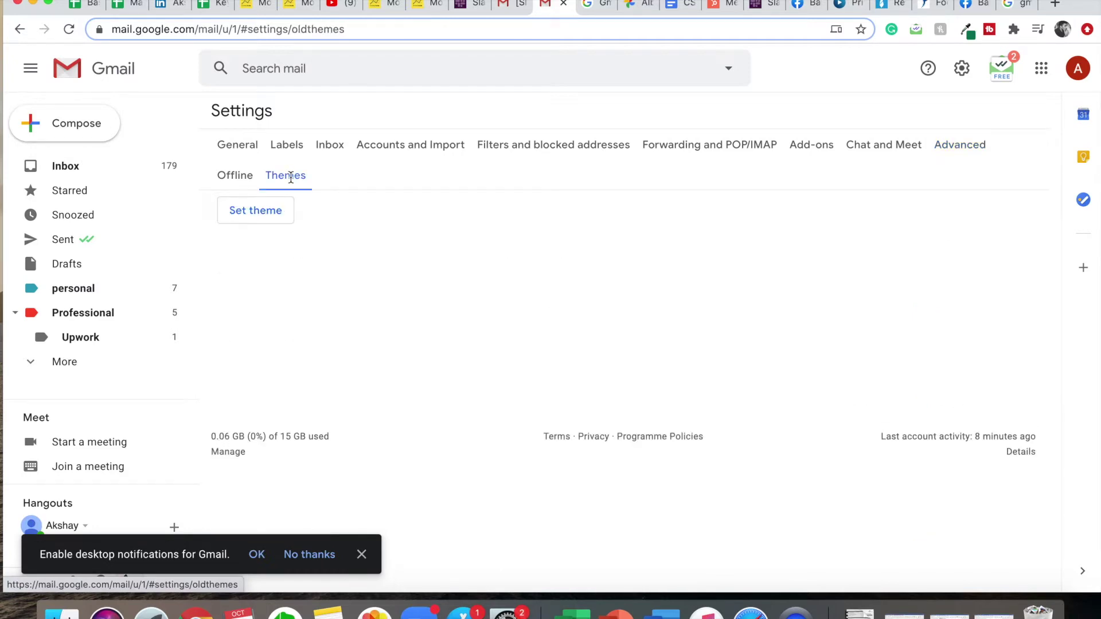
{"action": "left_click", "coordinate": [273, 215]}
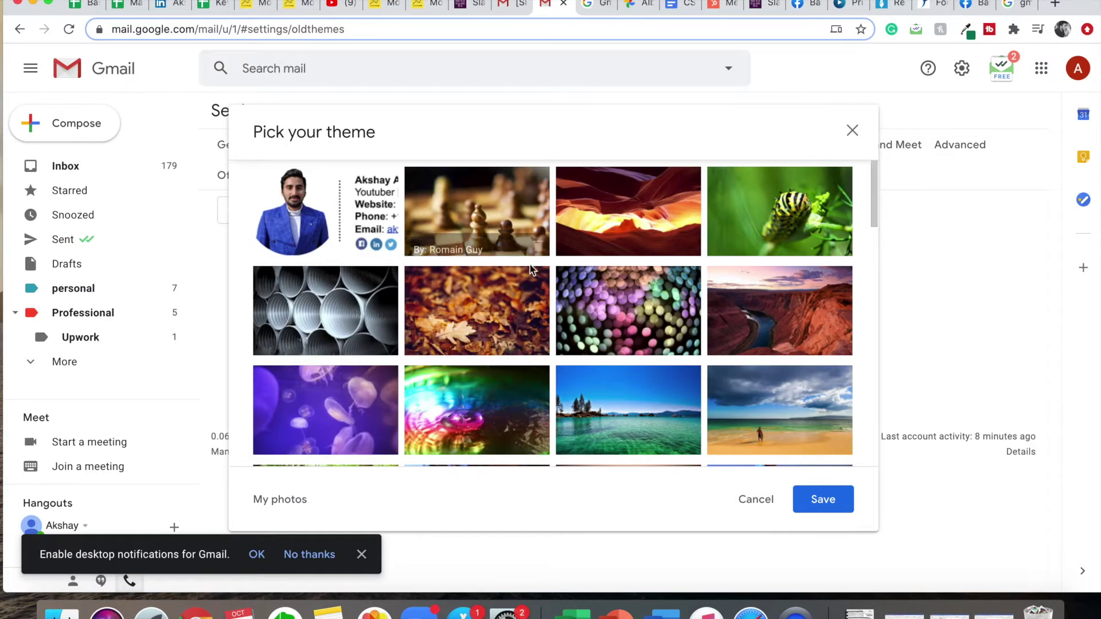
Try the Lake Tahoe photo theme and shift the theme picker around to see the background behind it
{"action": "scroll", "coordinate": [527, 289], "scroll_direction": "down", "scroll_amount": 1}
{"action": "scroll", "coordinate": [527, 289], "scroll_direction": "up", "scroll_amount": 1}
{"action": "scroll", "coordinate": [531, 309], "scroll_direction": "down", "scroll_amount": 6}
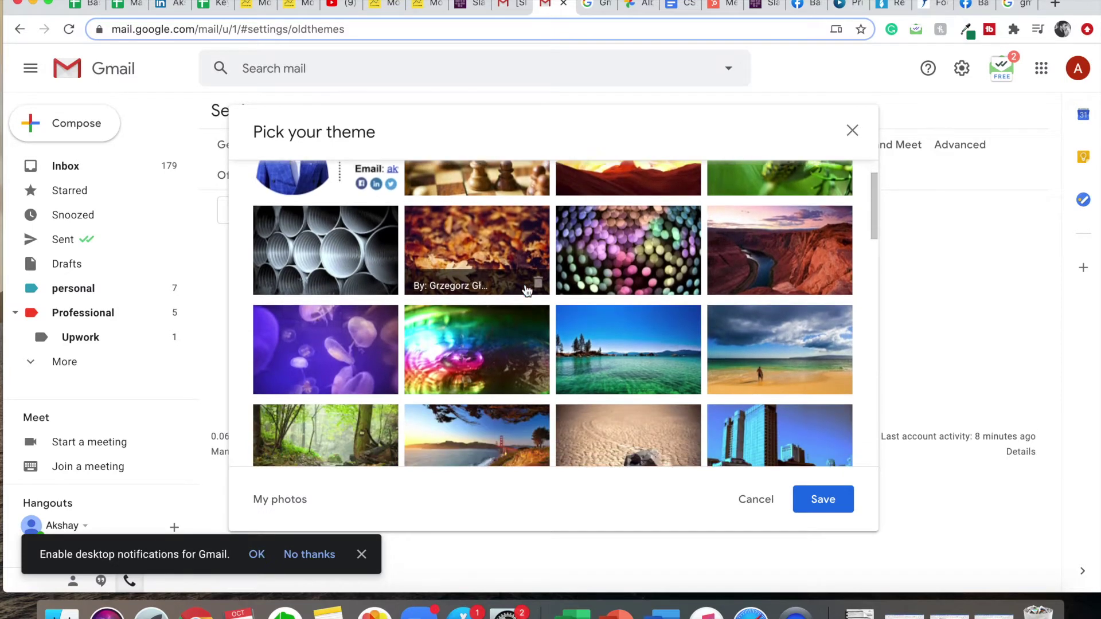
{"action": "scroll", "coordinate": [538, 351], "scroll_direction": "down", "scroll_amount": 2}
{"action": "scroll", "coordinate": [536, 351], "scroll_direction": "up", "scroll_amount": 2}
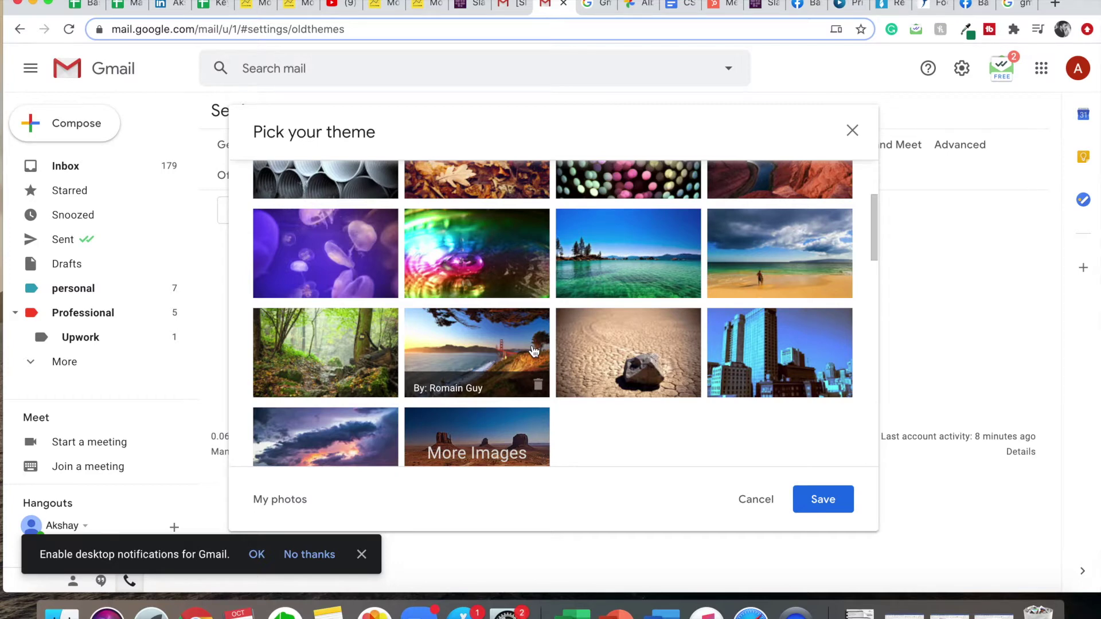
{"action": "scroll", "coordinate": [528, 352], "scroll_direction": "up", "scroll_amount": 1}
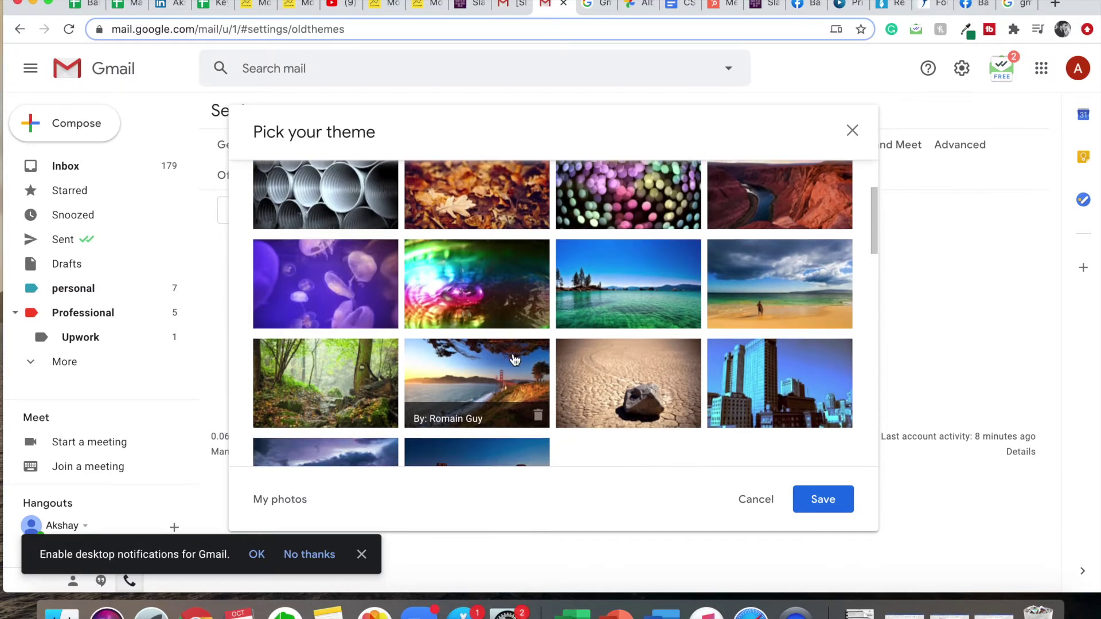
{"action": "scroll", "coordinate": [514, 360], "scroll_direction": "down", "scroll_amount": 1}
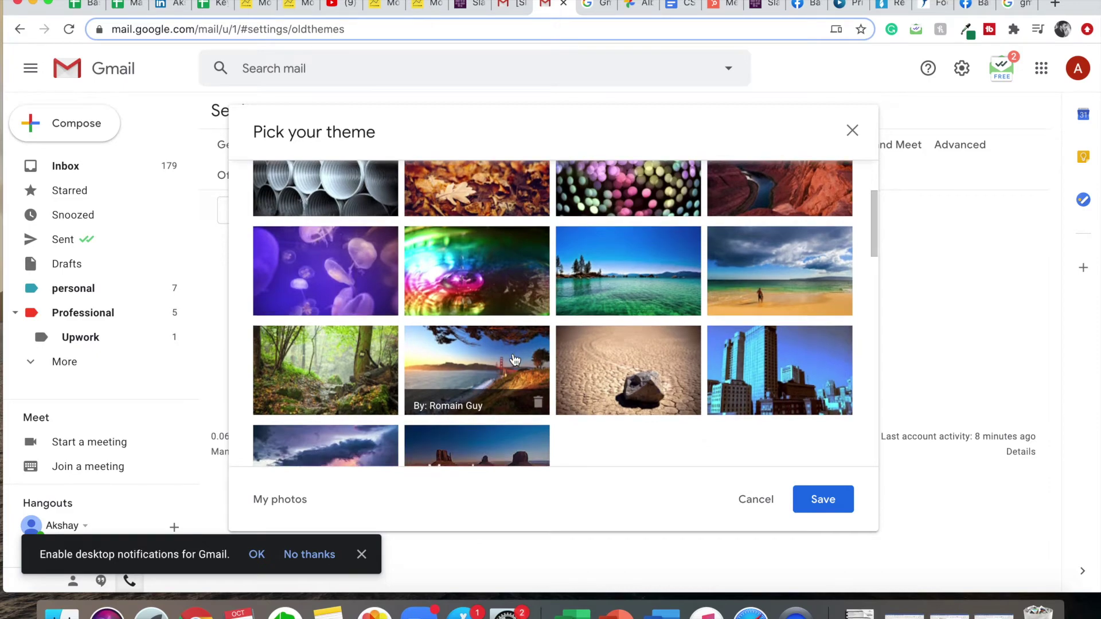
{"action": "scroll", "coordinate": [539, 321], "scroll_direction": "down", "scroll_amount": 1}
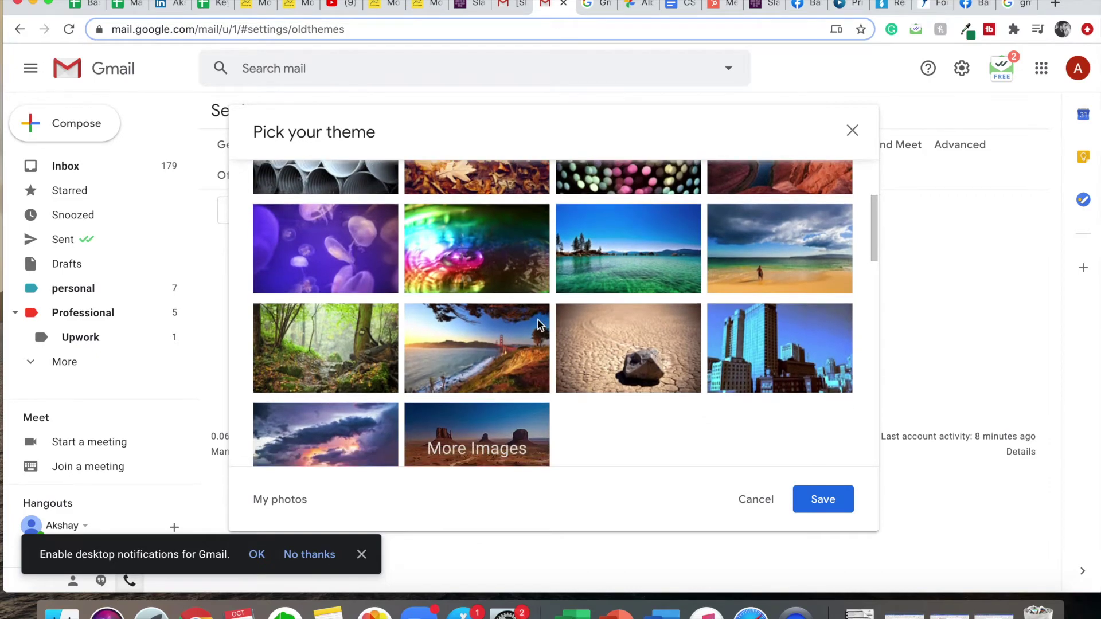
{"action": "left_click", "coordinate": [619, 248]}
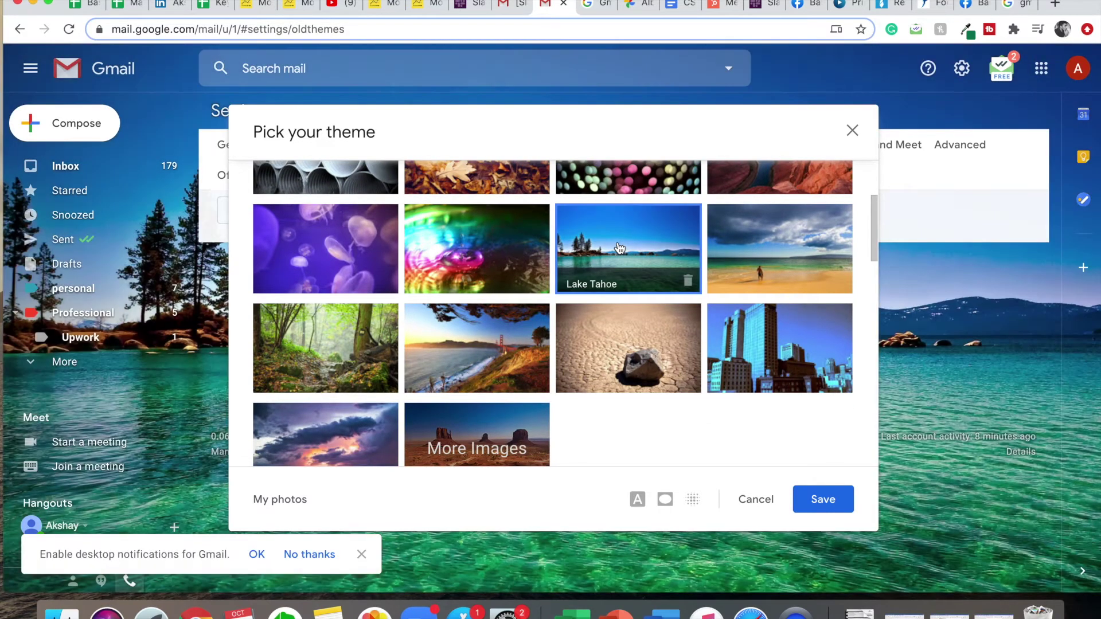
{"action": "left_click_drag", "start_coordinate": [563, 115], "coordinate": [788, 191]}
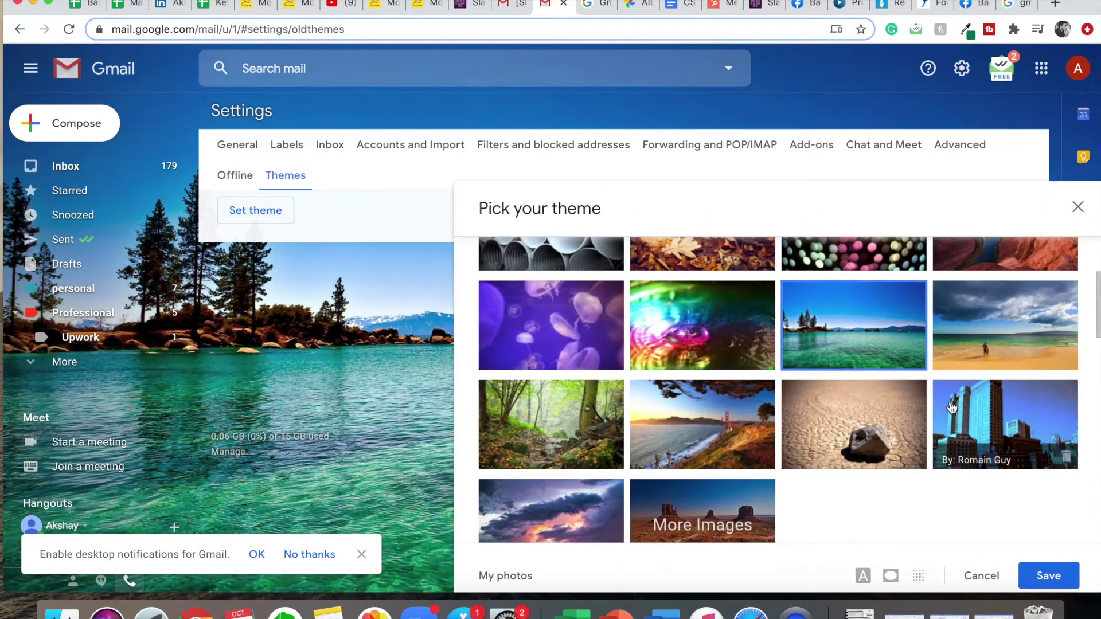
{"action": "left_click_drag", "start_coordinate": [749, 203], "coordinate": [579, 105]}
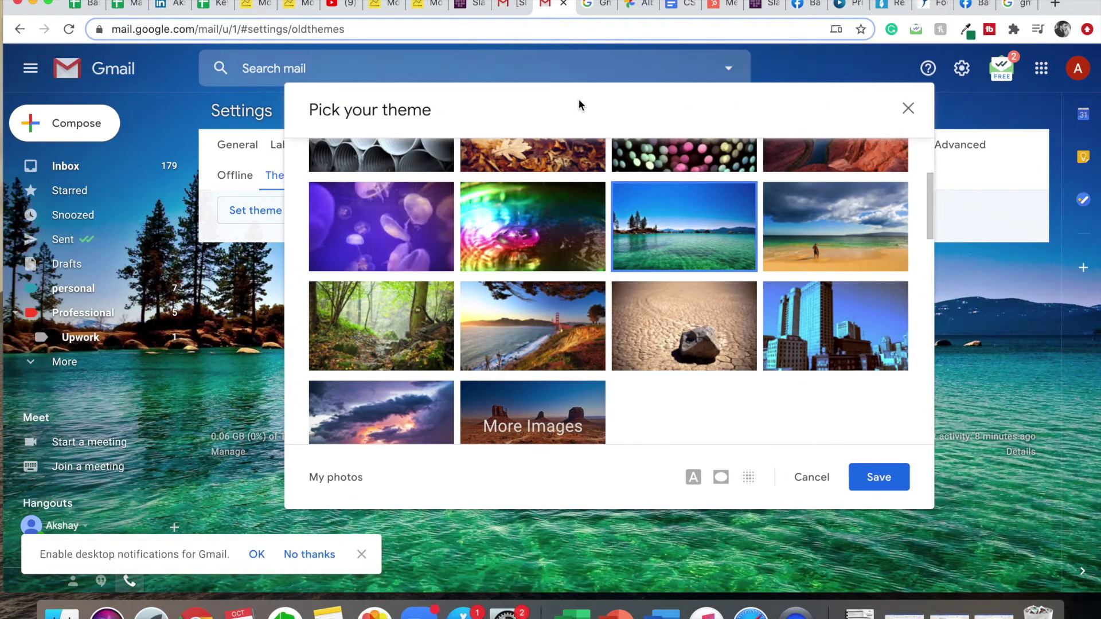
Try the purple jellyfish photo theme and look over the other photo themes in the picker
{"action": "left_click", "coordinate": [418, 246]}
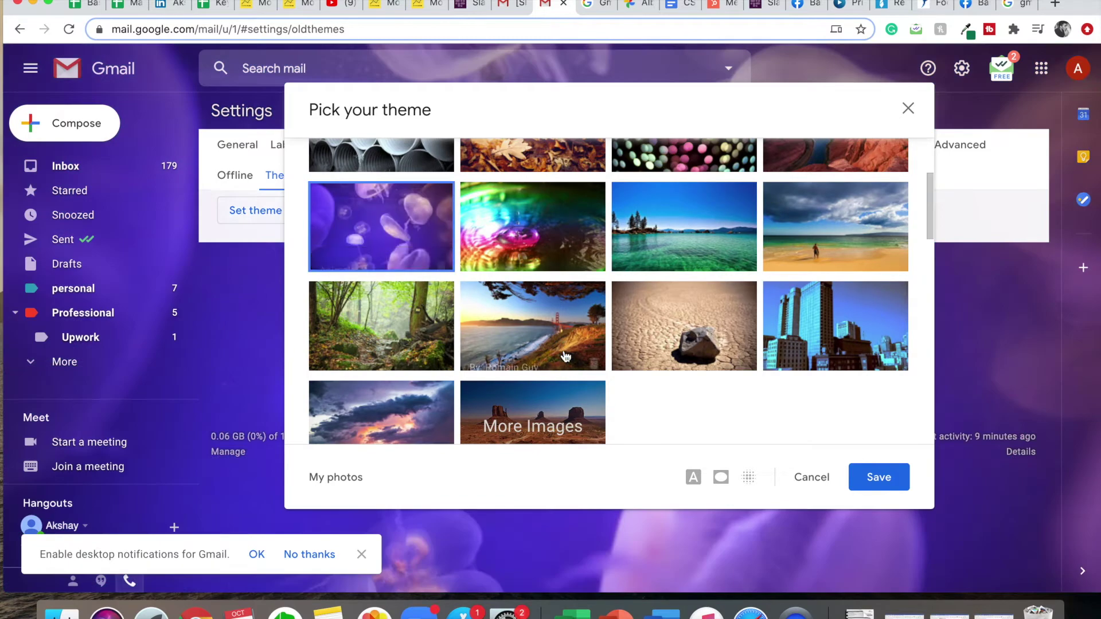
{"action": "scroll", "coordinate": [566, 359], "scroll_direction": "down", "scroll_amount": 4}
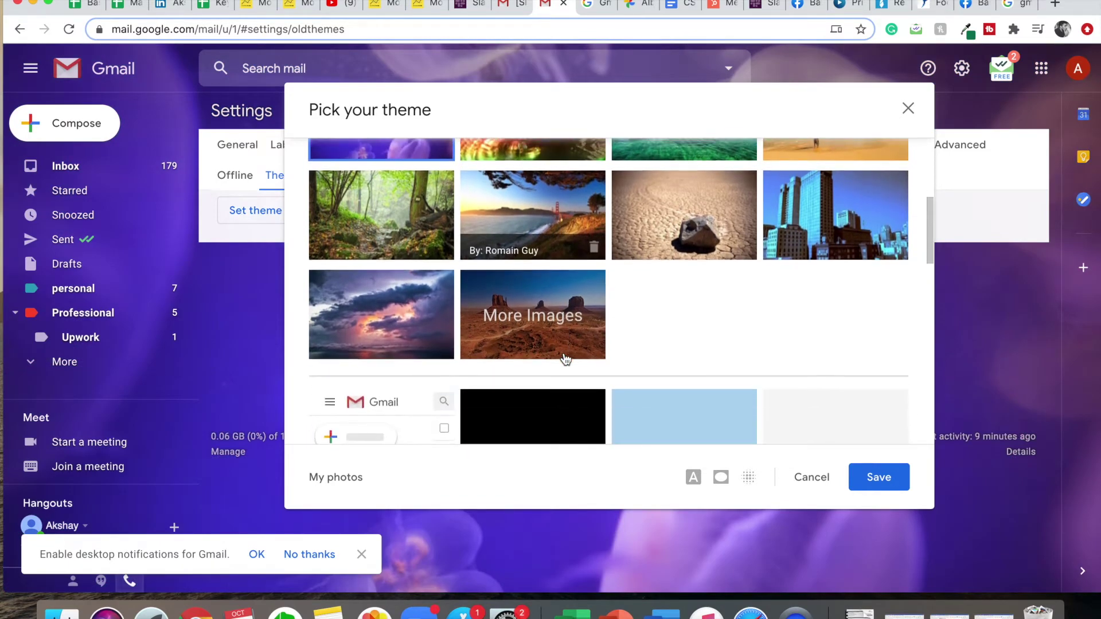
{"action": "scroll", "coordinate": [566, 359], "scroll_direction": "up", "scroll_amount": 6}
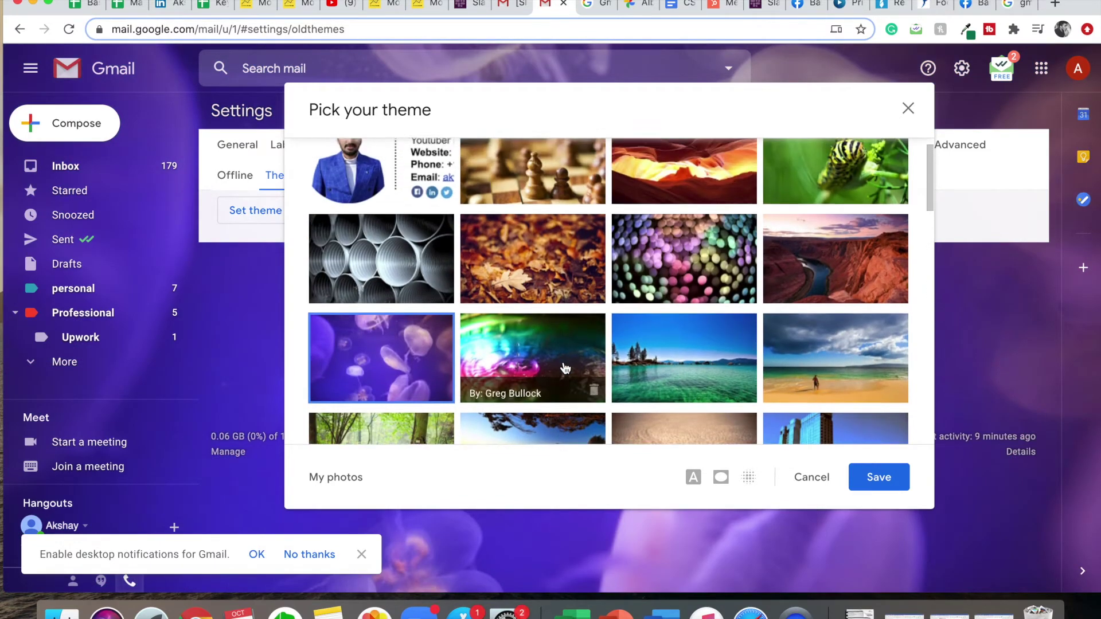
{"action": "scroll", "coordinate": [565, 368], "scroll_direction": "down", "scroll_amount": 6}
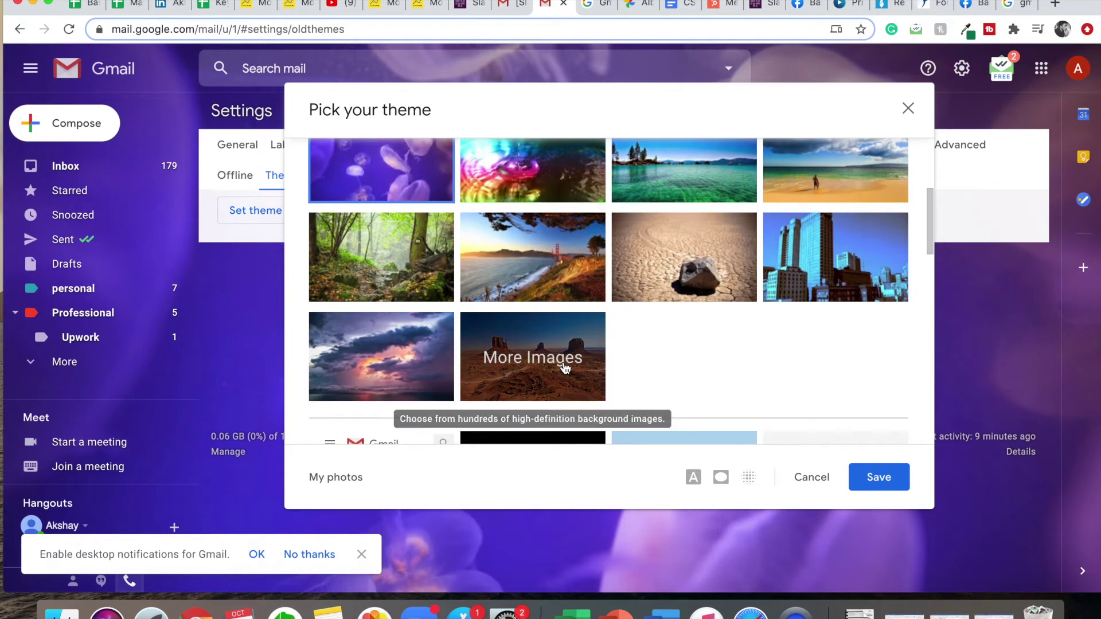
{"action": "scroll", "coordinate": [565, 368], "scroll_direction": "down", "scroll_amount": 2}
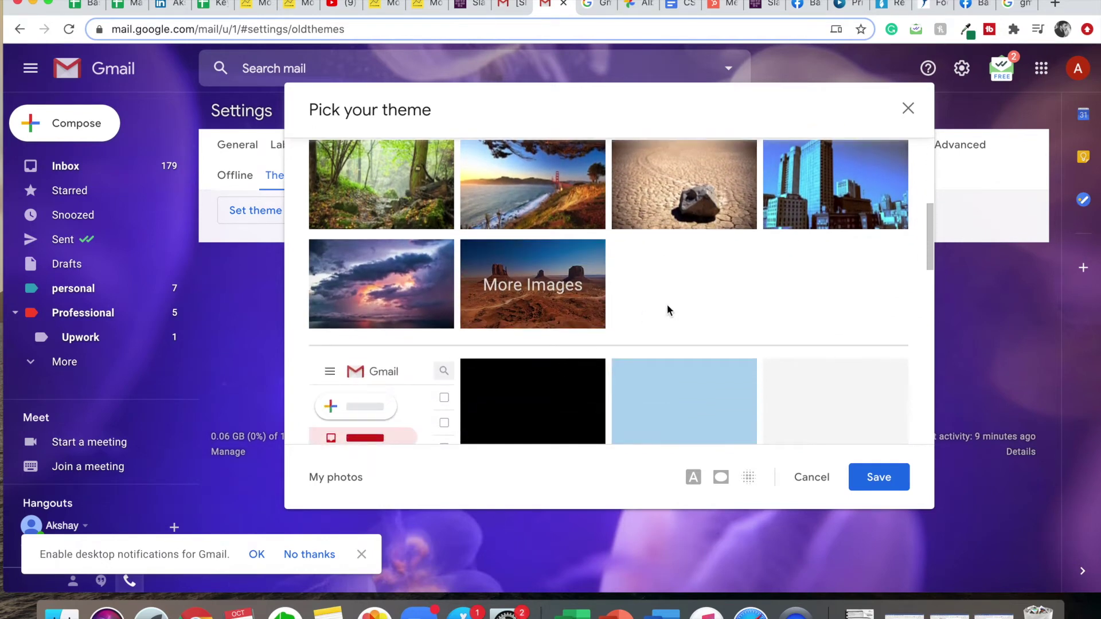
{"action": "scroll", "coordinate": [667, 311], "scroll_direction": "up", "scroll_amount": 1}
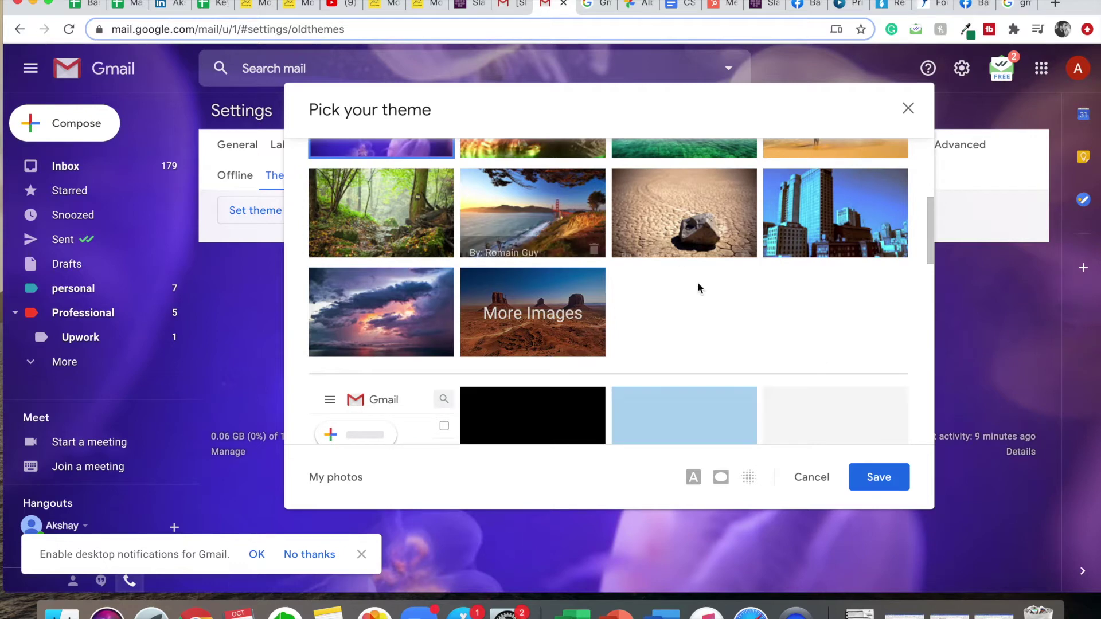
{"action": "scroll", "coordinate": [719, 337], "scroll_direction": "down", "scroll_amount": 1}
Try the Dark theme from the solid colour themes and move the picker aside to view its effect
{"action": "scroll", "coordinate": [720, 336], "scroll_direction": "down", "scroll_amount": 8}
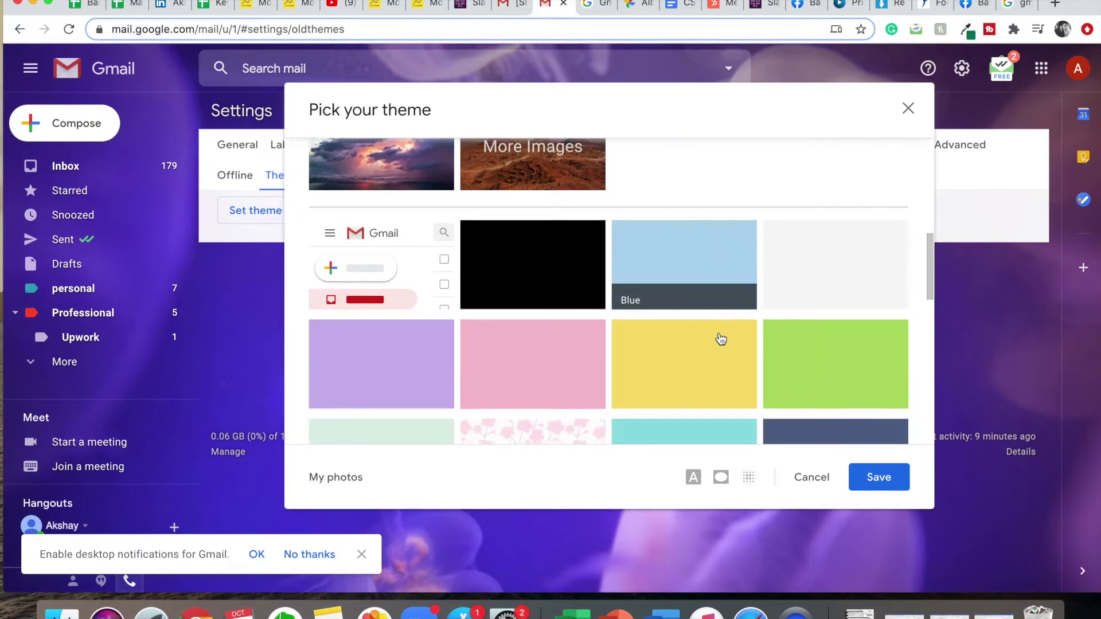
{"action": "scroll", "coordinate": [673, 328], "scroll_direction": "down", "scroll_amount": 2}
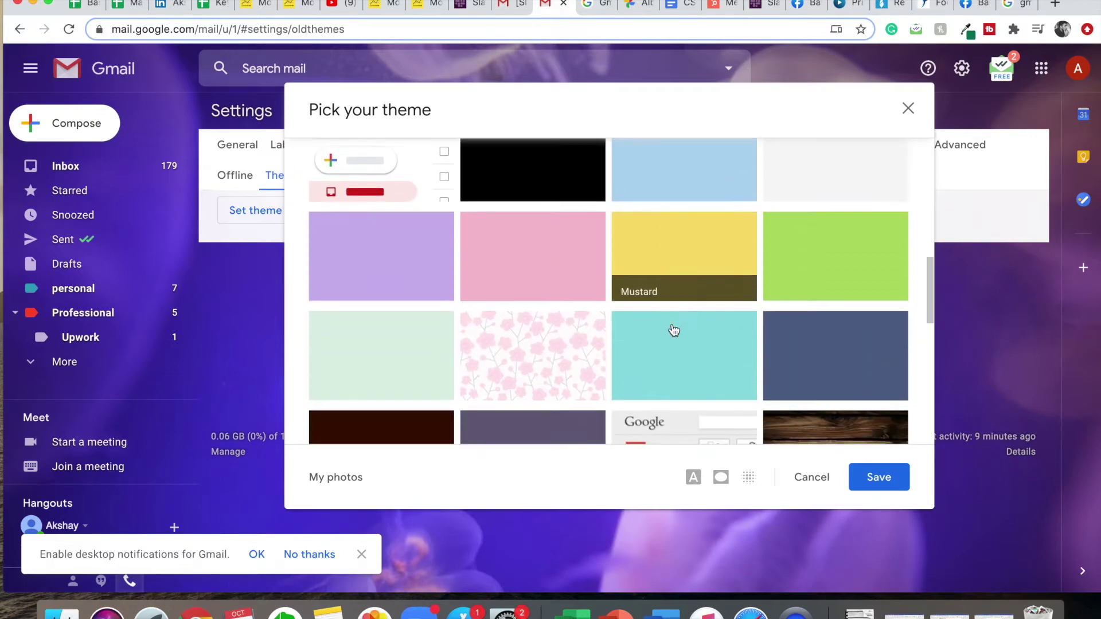
{"action": "scroll", "coordinate": [606, 328], "scroll_direction": "down", "scroll_amount": 7}
{"action": "scroll", "coordinate": [605, 328], "scroll_direction": "up", "scroll_amount": 5}
{"action": "scroll", "coordinate": [606, 328], "scroll_direction": "up", "scroll_amount": 7}
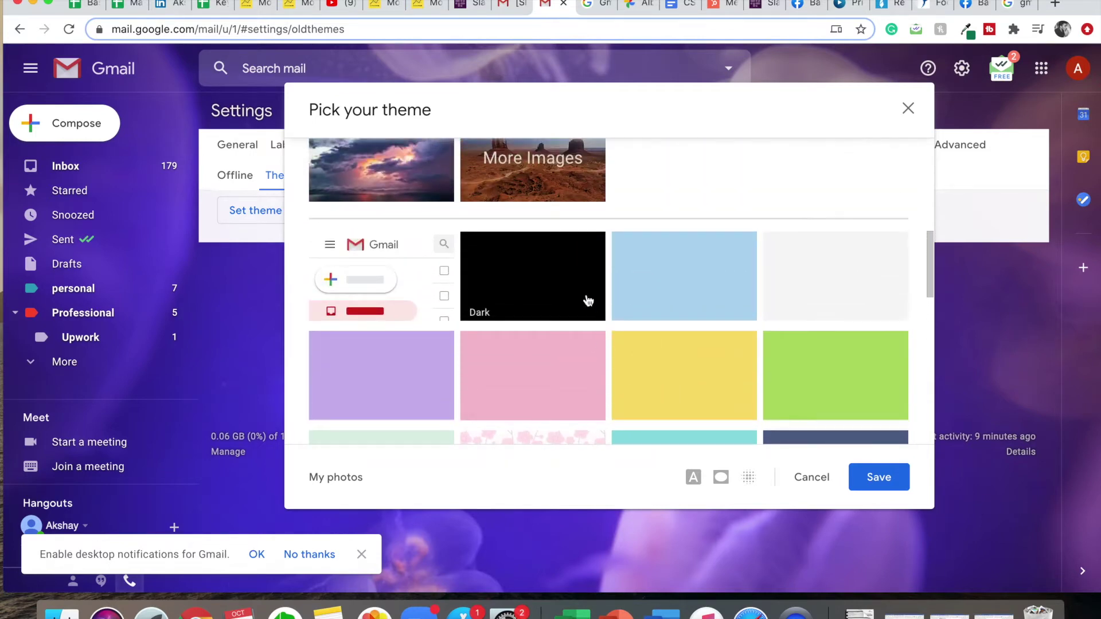
{"action": "left_click", "coordinate": [551, 292]}
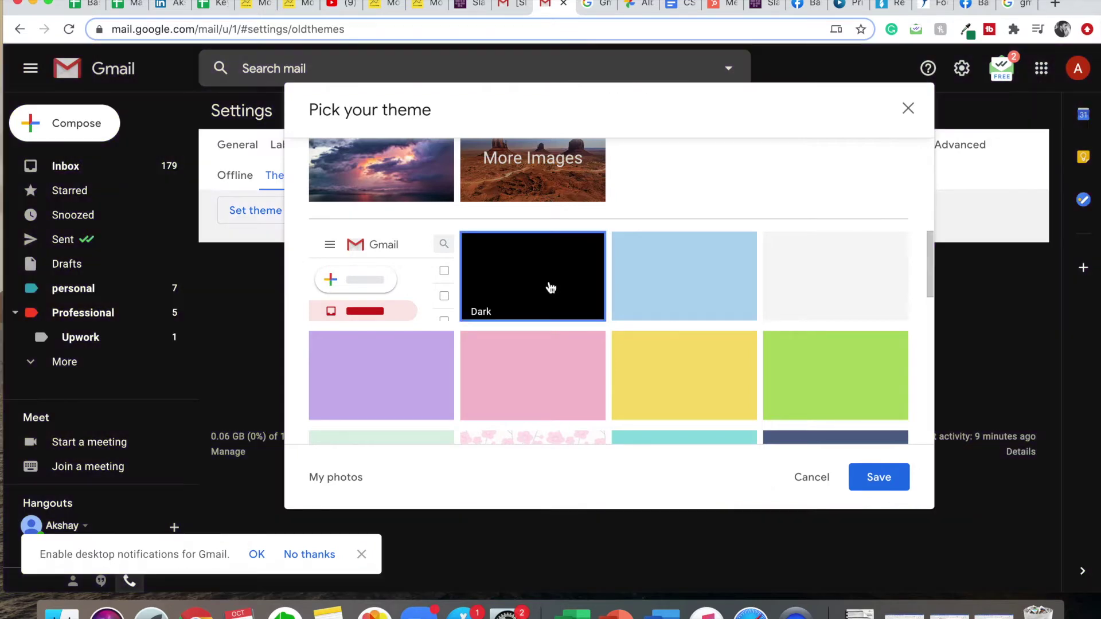
{"action": "left_click_drag", "start_coordinate": [604, 102], "coordinate": [658, 126]}
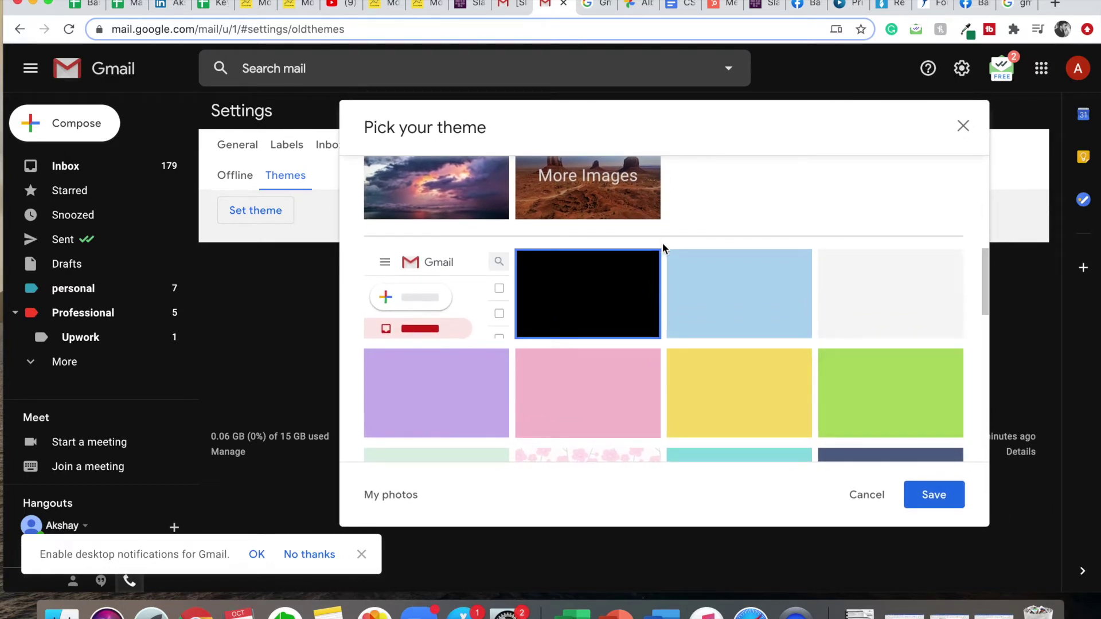
Look through the remaining colour and illustrated themes, and select the plain white Gmail theme beside Dark
{"action": "scroll", "coordinate": [649, 385], "scroll_direction": "down", "scroll_amount": 3}
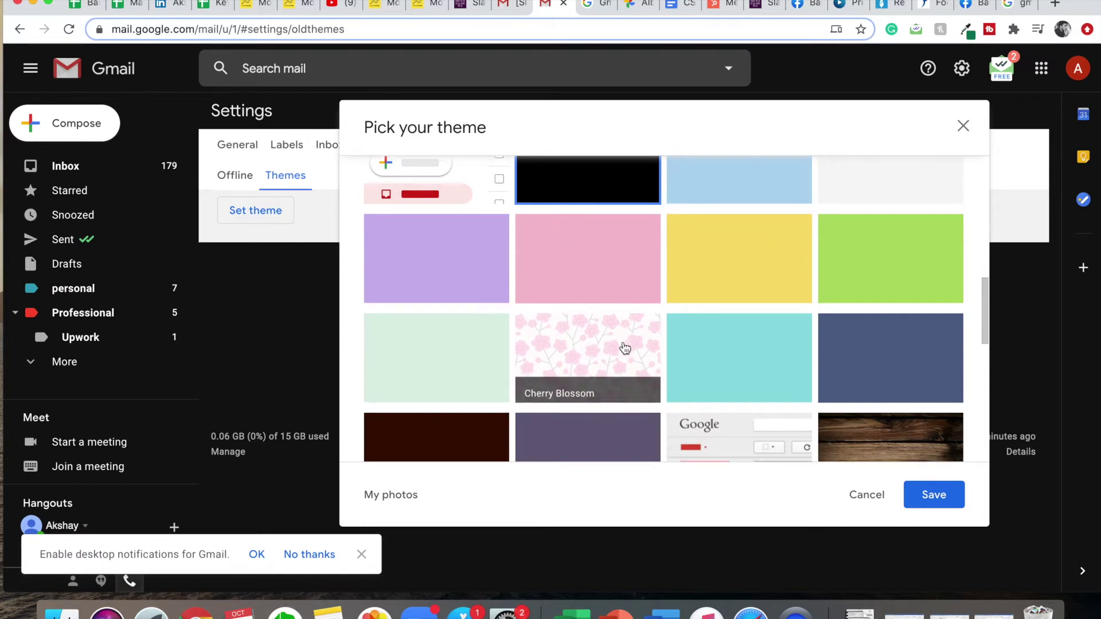
{"action": "scroll", "coordinate": [624, 356], "scroll_direction": "down", "scroll_amount": 5}
{"action": "scroll", "coordinate": [621, 410], "scroll_direction": "down", "scroll_amount": 3}
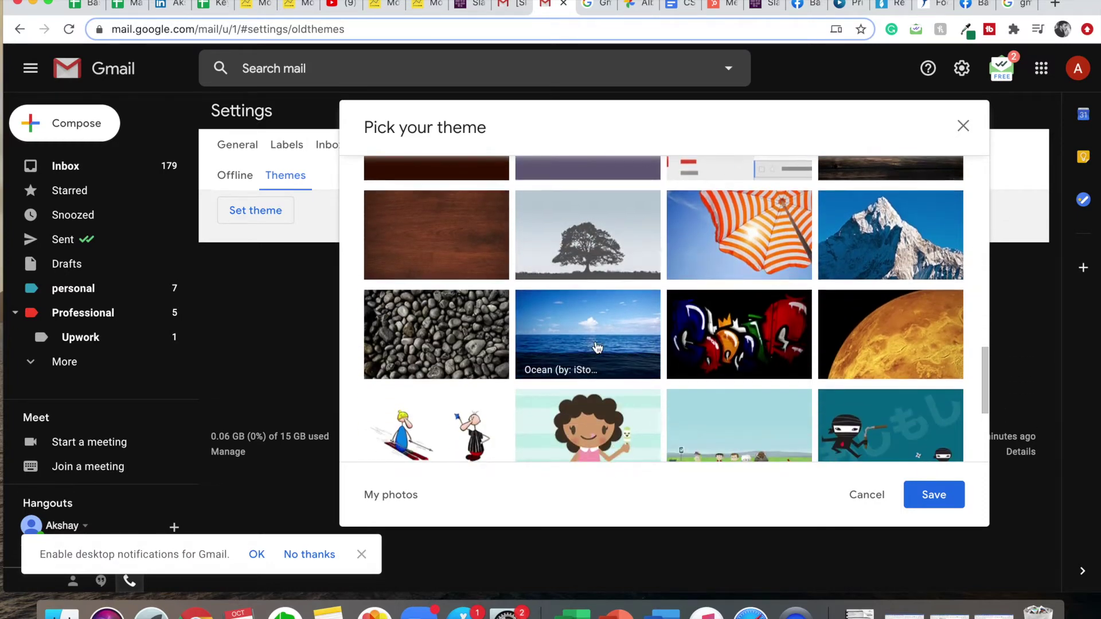
{"action": "scroll", "coordinate": [595, 347], "scroll_direction": "down", "scroll_amount": 5}
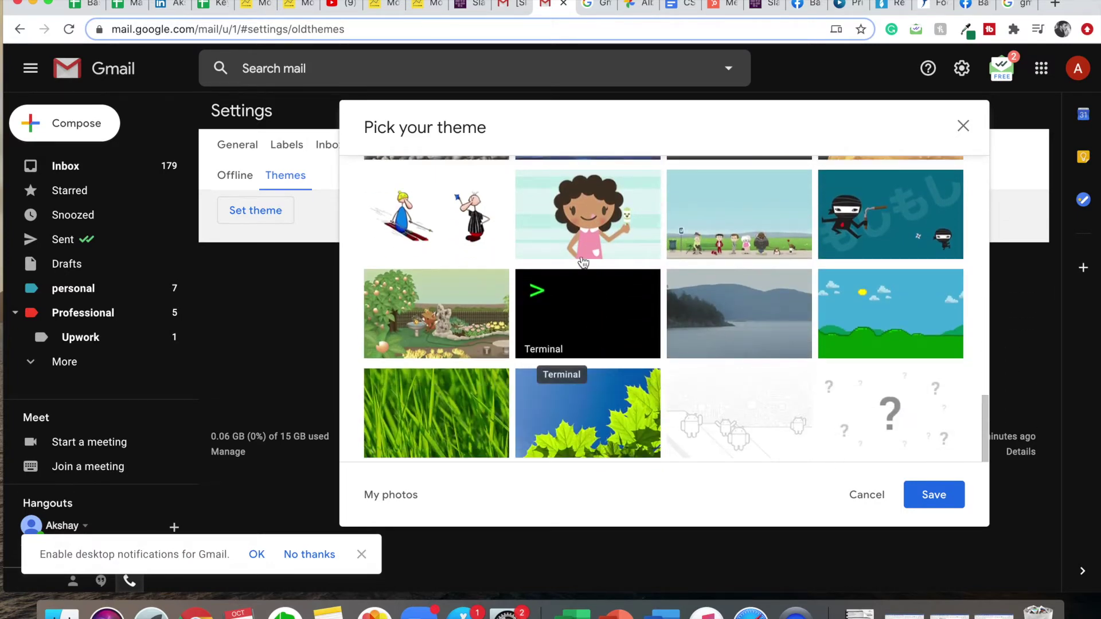
{"action": "scroll", "coordinate": [584, 263], "scroll_direction": "up", "scroll_amount": 10}
{"action": "scroll", "coordinate": [584, 262], "scroll_direction": "up", "scroll_amount": 5}
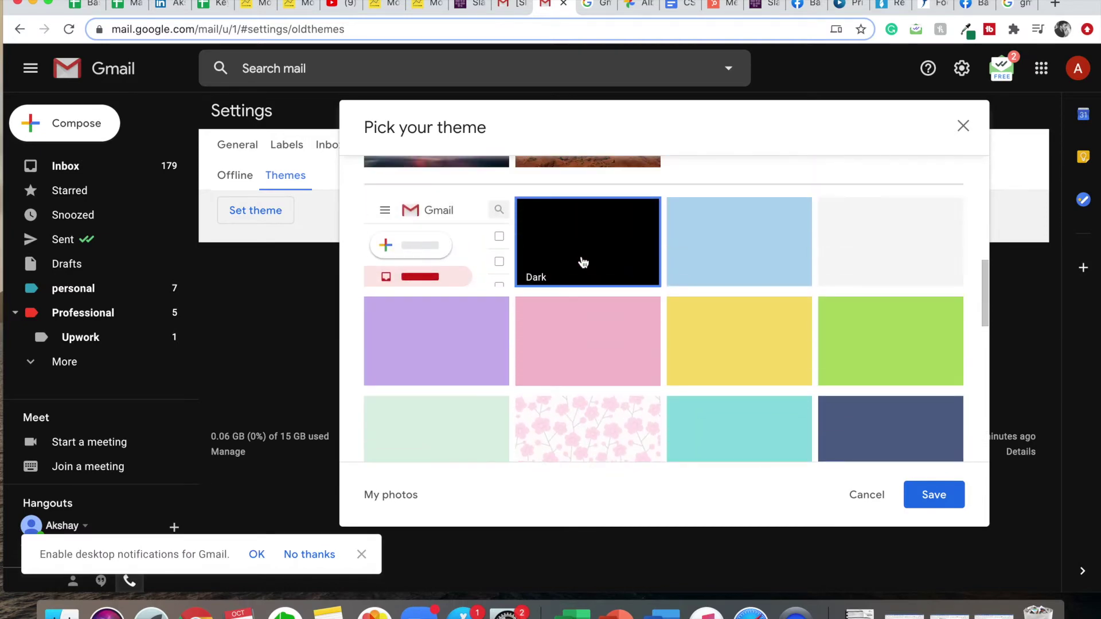
{"action": "left_click", "coordinate": [448, 272]}
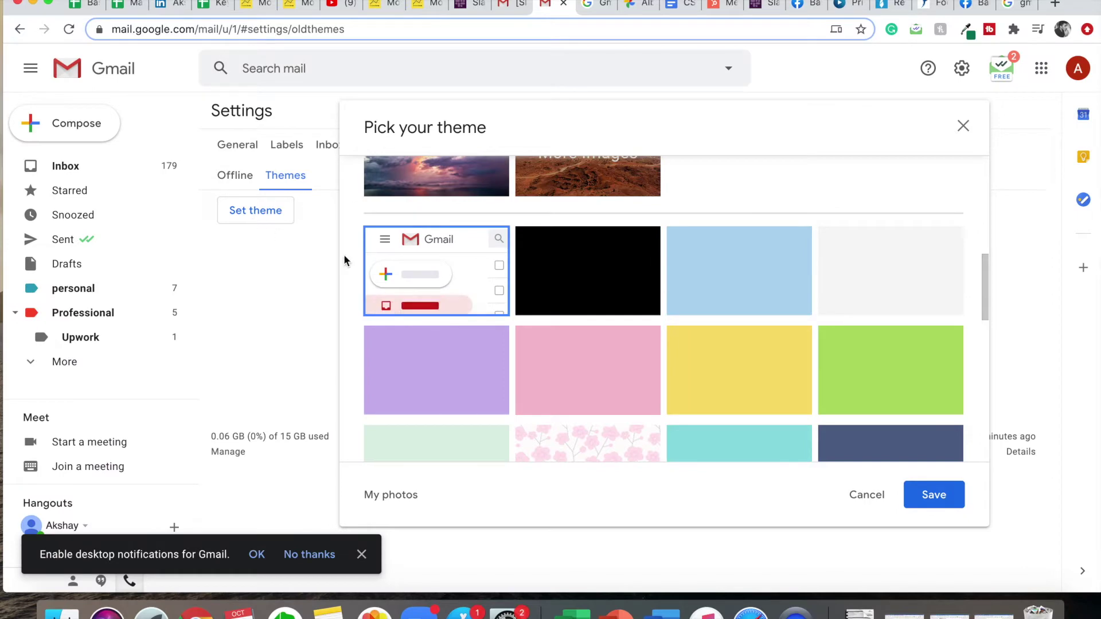
Examine the colour themes and the photo themes up to the beginning of the theme gallery
{"action": "scroll", "coordinate": [585, 347], "scroll_direction": "down", "scroll_amount": 1}
{"action": "scroll", "coordinate": [585, 344], "scroll_direction": "up", "scroll_amount": 2}
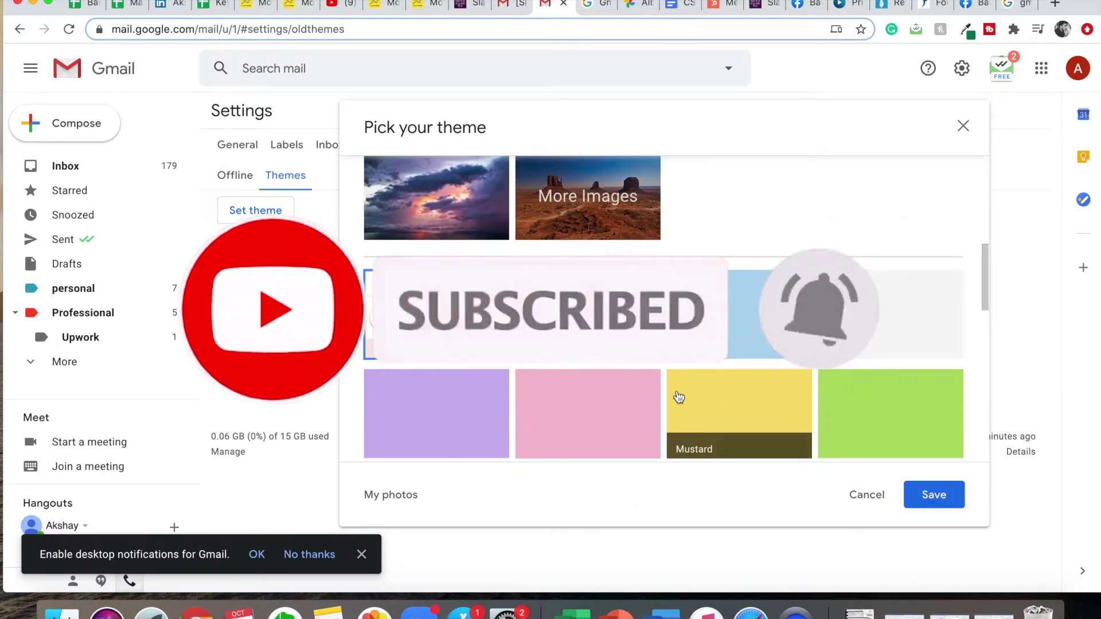
{"action": "scroll", "coordinate": [713, 390], "scroll_direction": "down", "scroll_amount": 3}
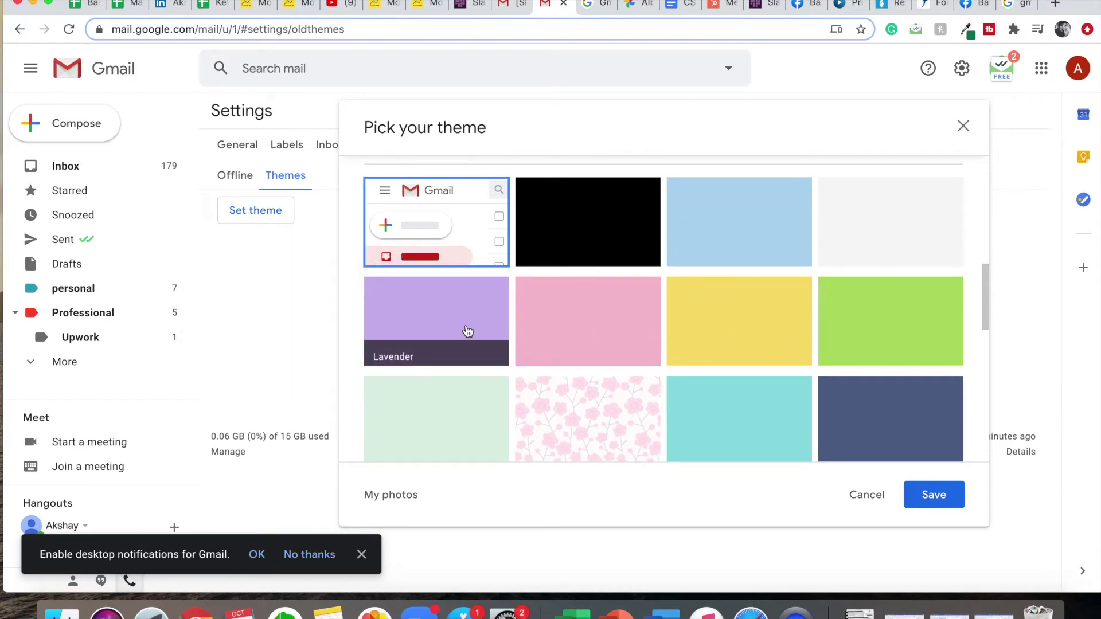
{"action": "scroll", "coordinate": [528, 319], "scroll_direction": "up", "scroll_amount": 4}
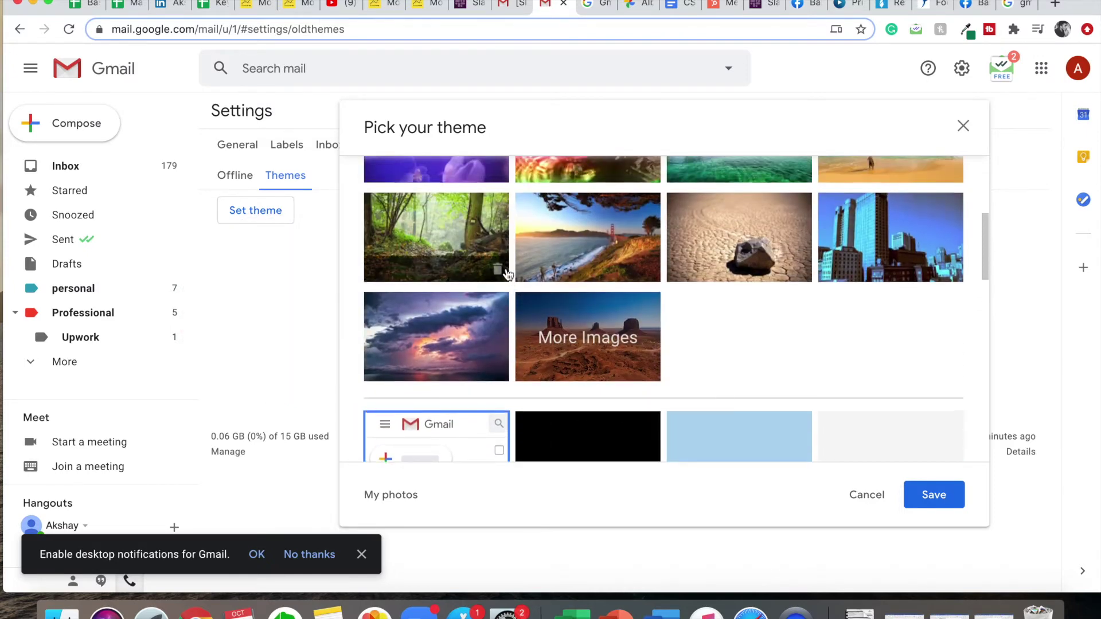
{"action": "scroll", "coordinate": [507, 274], "scroll_direction": "up", "scroll_amount": 2}
{"action": "scroll", "coordinate": [510, 255], "scroll_direction": "up", "scroll_amount": 2}
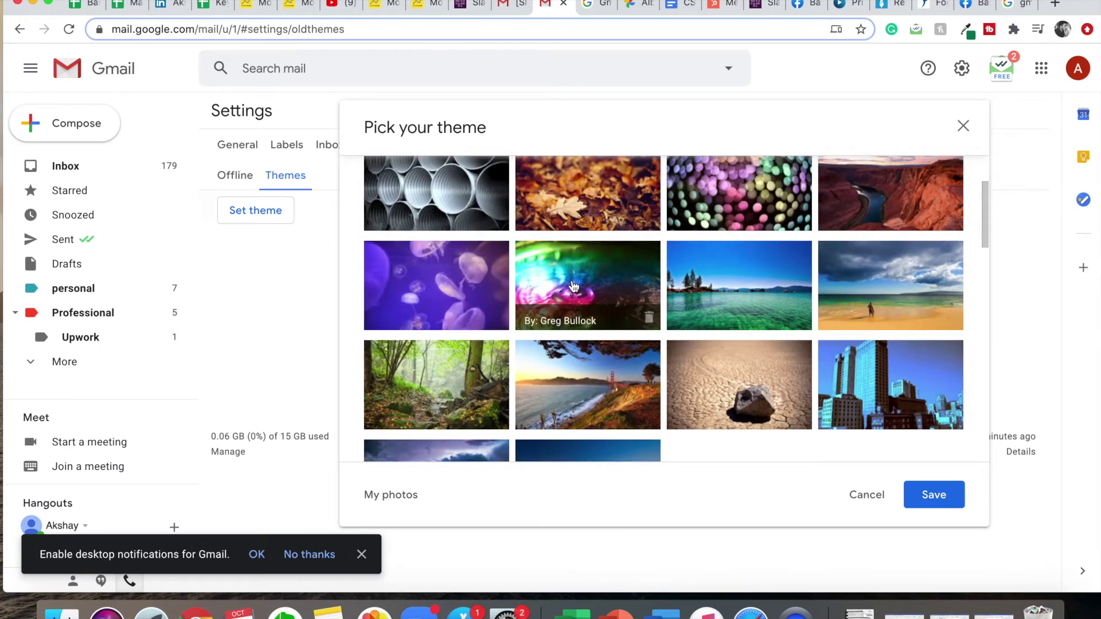
{"action": "scroll", "coordinate": [645, 304], "scroll_direction": "up", "scroll_amount": 2}
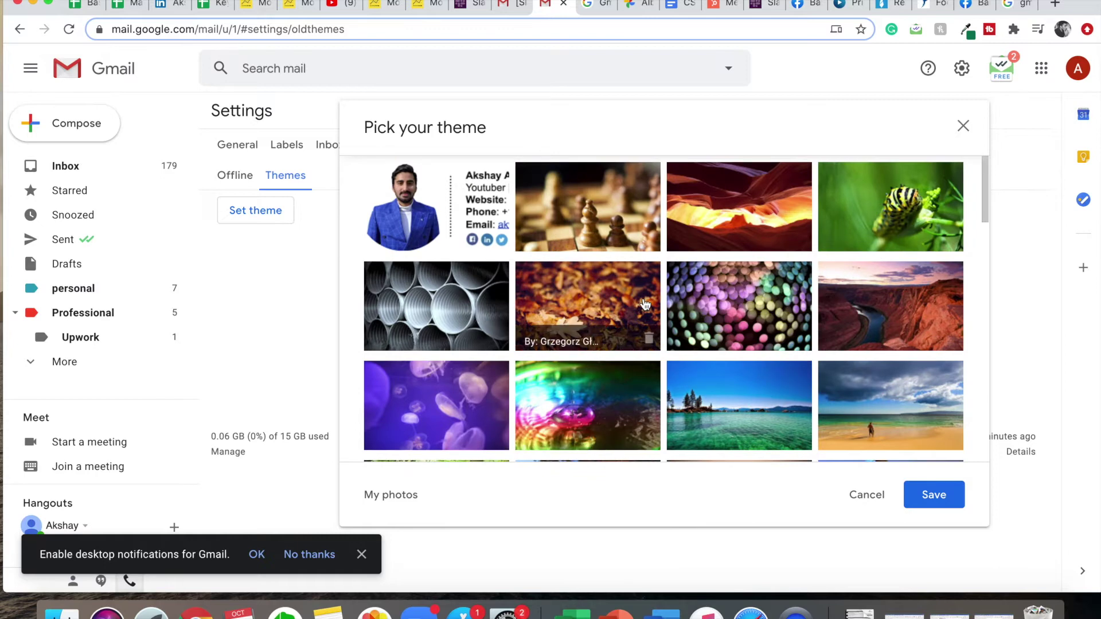
Look through the photo themes in the picker, and open the personal photo collection for choosing a background image
{"action": "scroll", "coordinate": [646, 304], "scroll_direction": "down", "scroll_amount": 2}
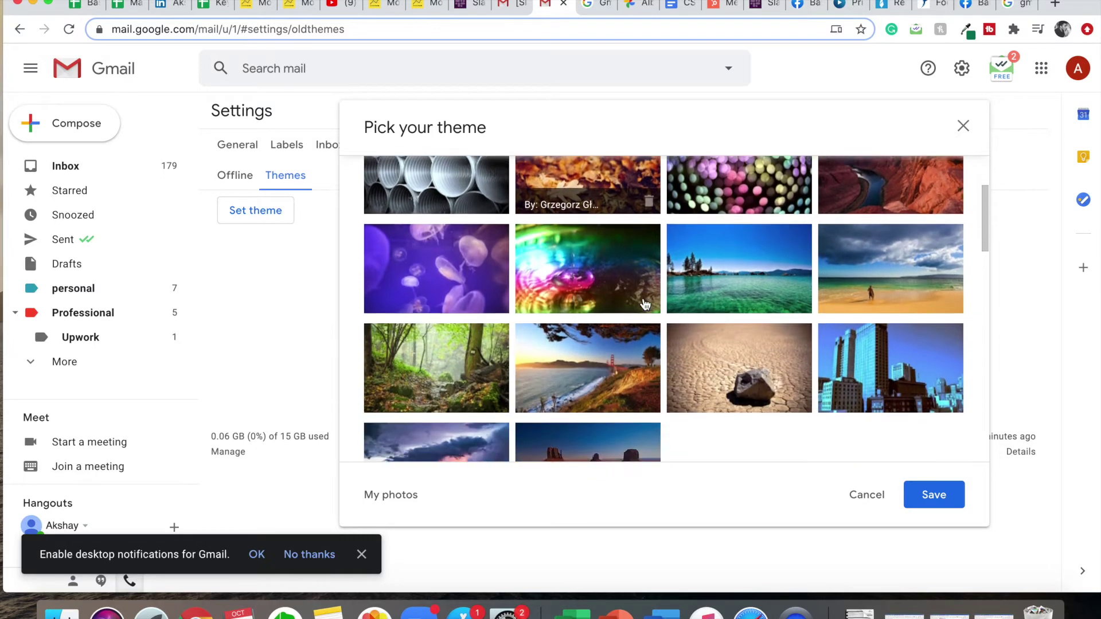
{"action": "scroll", "coordinate": [631, 367], "scroll_direction": "down", "scroll_amount": 3}
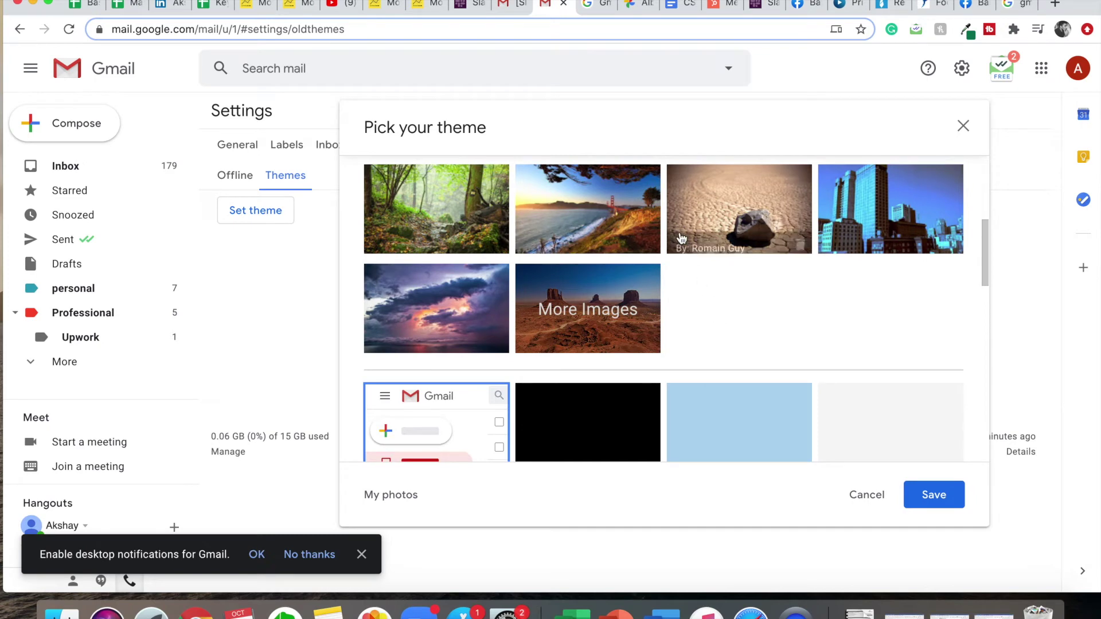
{"action": "scroll", "coordinate": [681, 239], "scroll_direction": "up", "scroll_amount": 2}
{"action": "scroll", "coordinate": [681, 239], "scroll_direction": "up", "scroll_amount": 1}
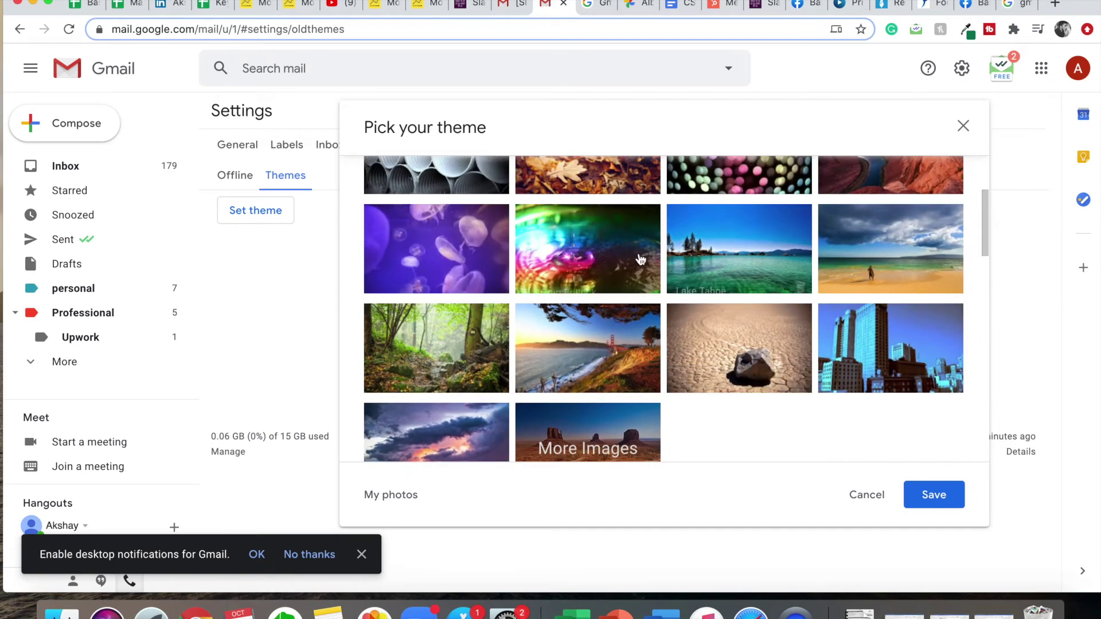
{"action": "scroll", "coordinate": [589, 268], "scroll_direction": "up", "scroll_amount": 1}
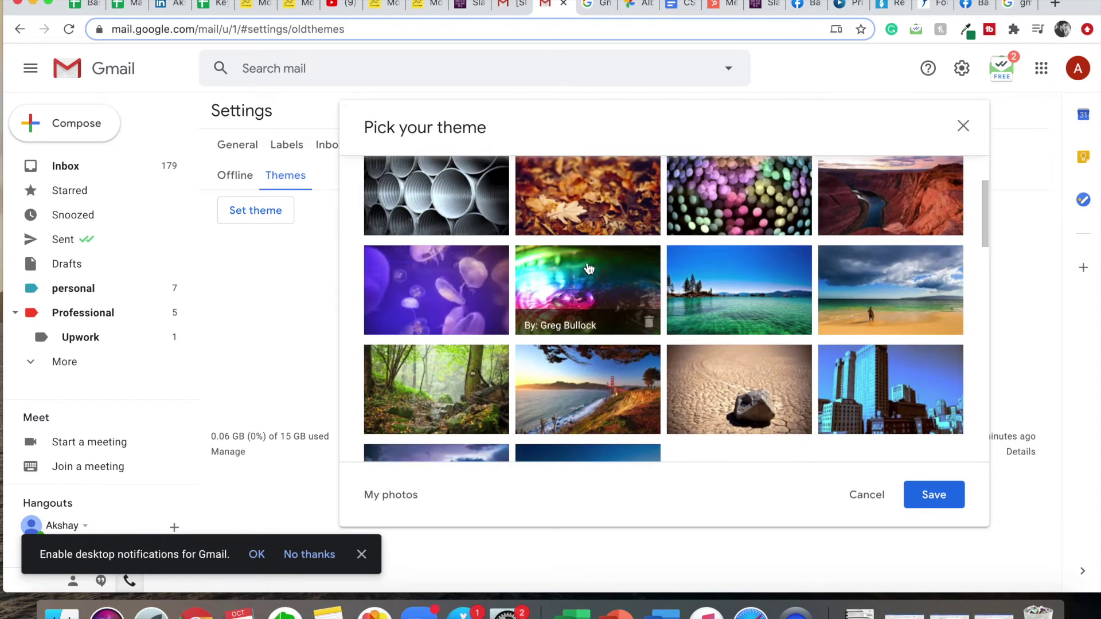
{"action": "scroll", "coordinate": [589, 269], "scroll_direction": "down", "scroll_amount": 3}
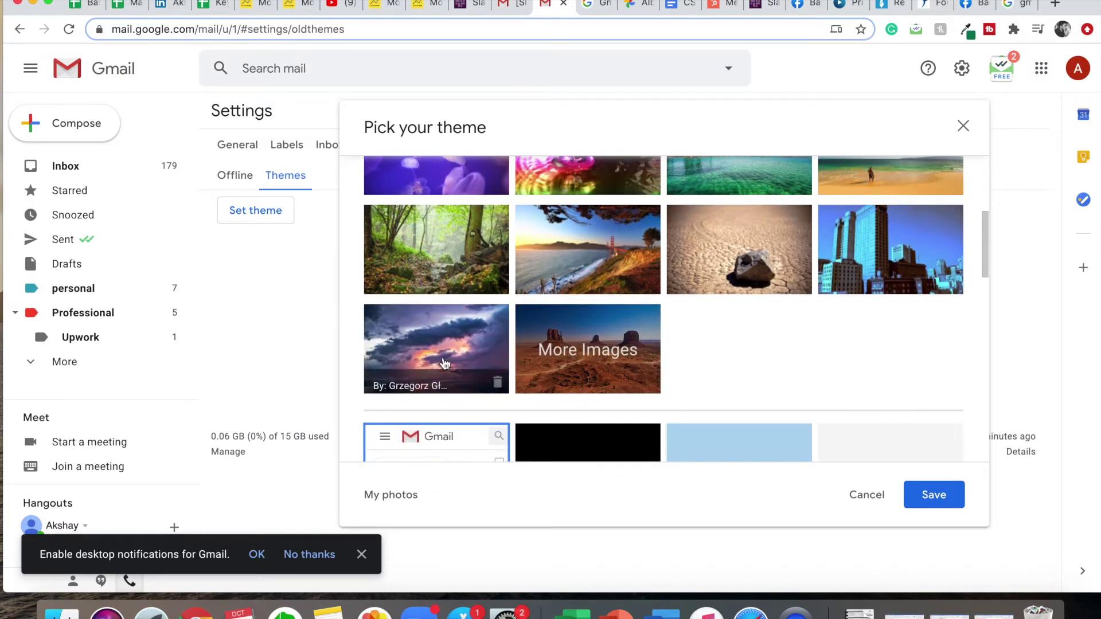
{"action": "left_click", "coordinate": [402, 496]}
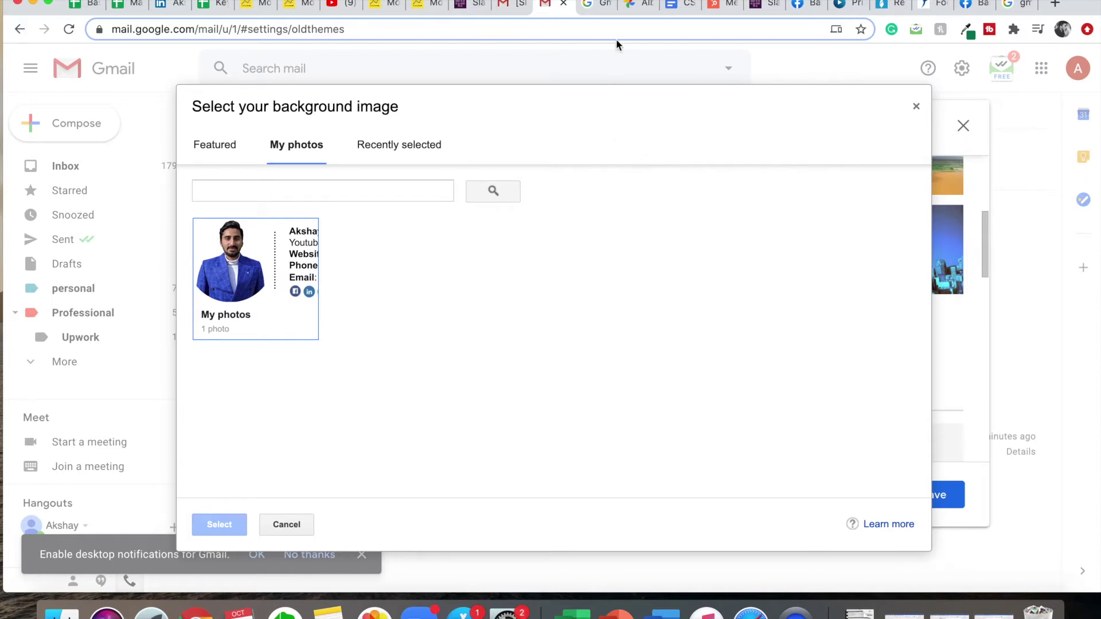
Switch to Google Photos to view the photo library, return to Gmail, and close the background image and theme dialogs
{"action": "left_click", "coordinate": [630, 7]}
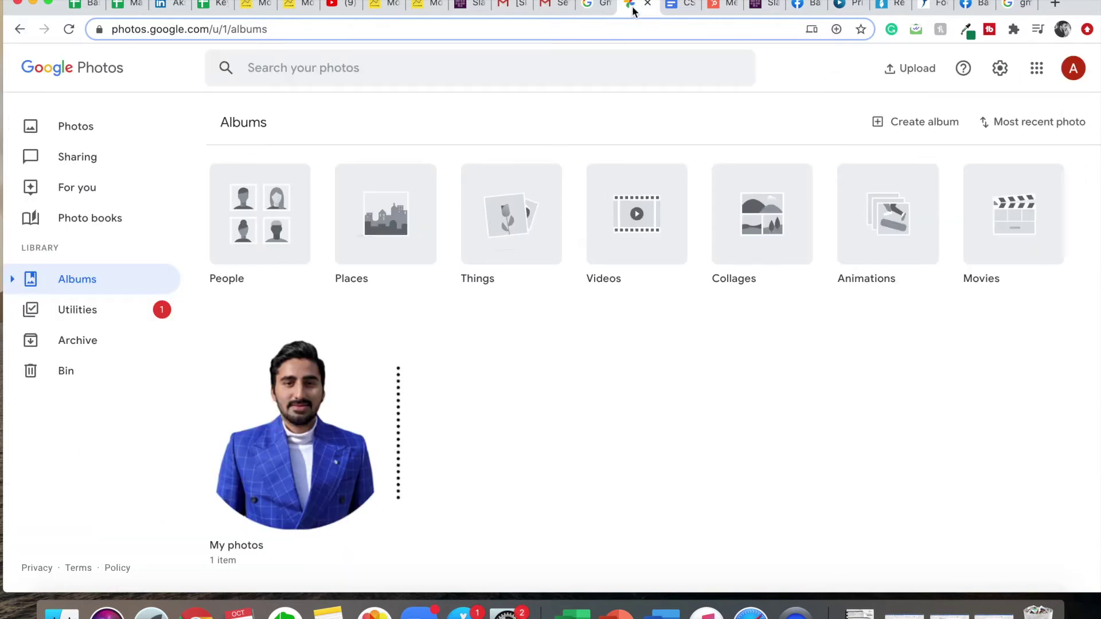
{"action": "left_click", "coordinate": [87, 134]}
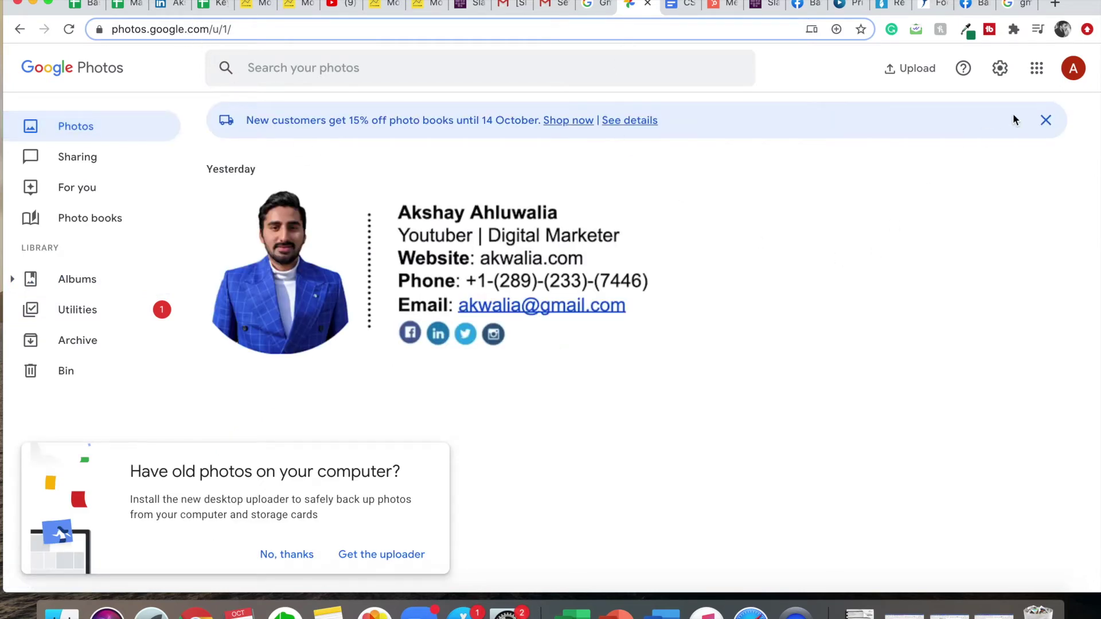
{"action": "left_click", "coordinate": [550, 7]}
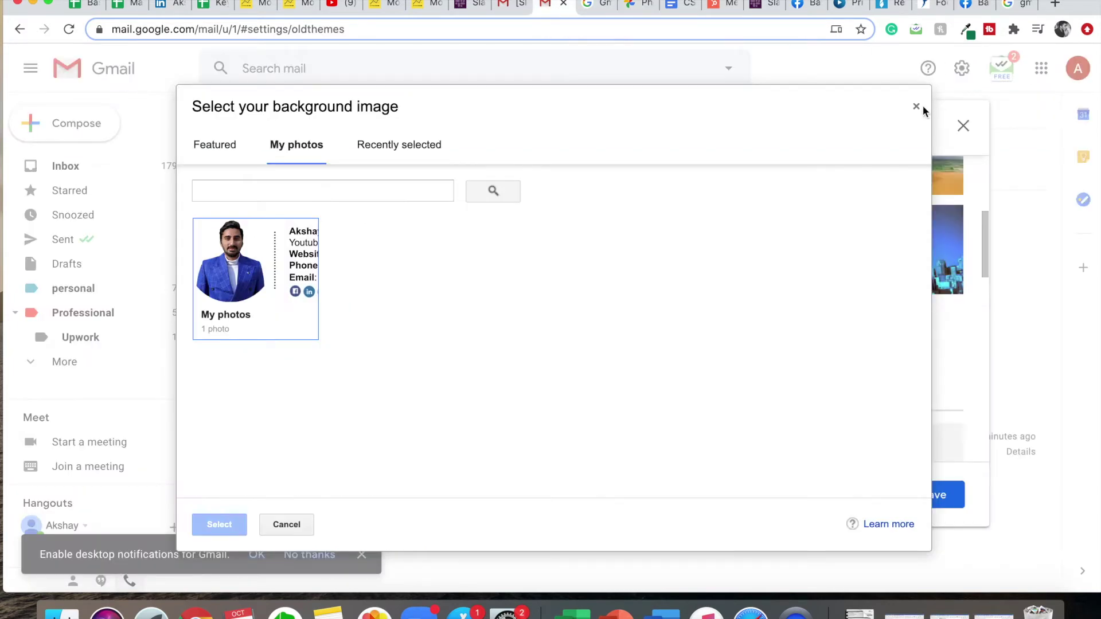
{"action": "left_click", "coordinate": [917, 106]}
{"action": "left_click", "coordinate": [963, 125]}
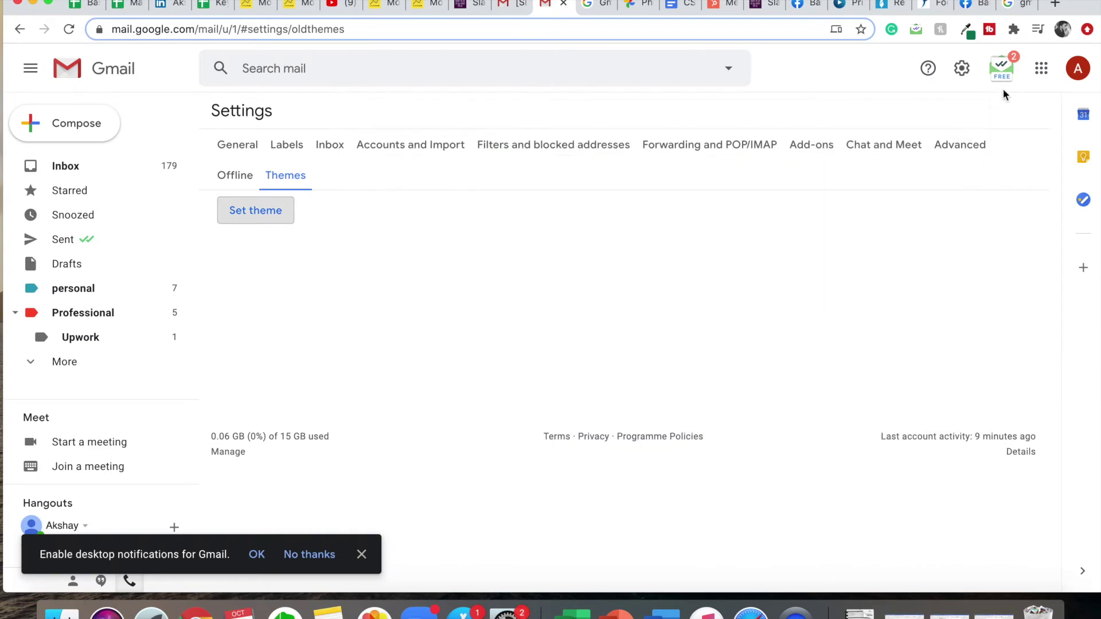
Open Google Photos from Gmail's list of Google apps
{"action": "left_click", "coordinate": [1043, 71]}
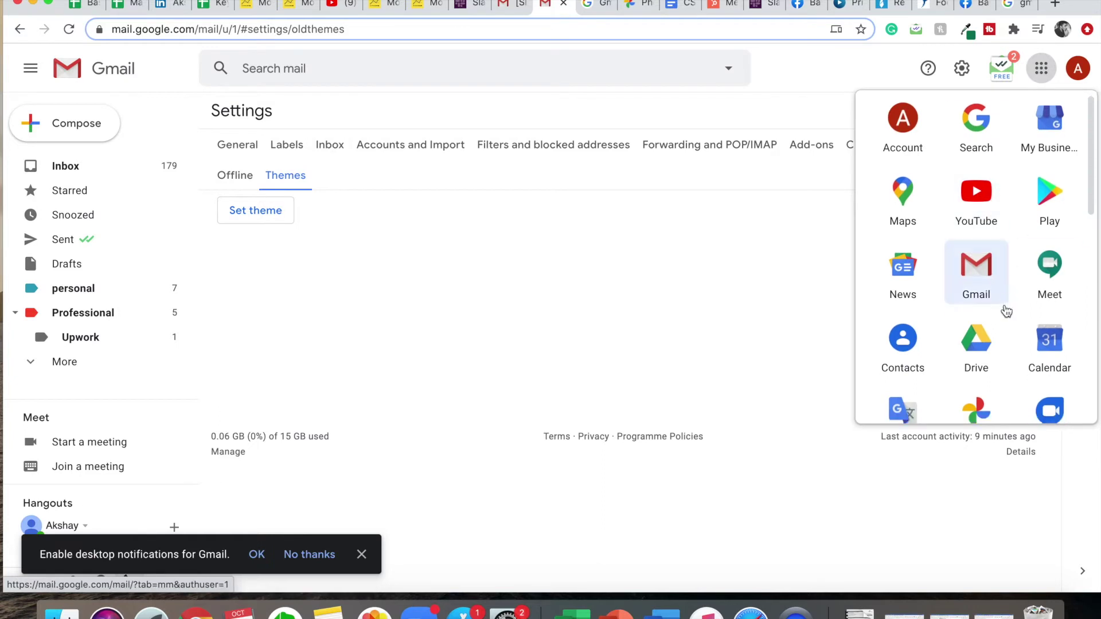
{"action": "scroll", "coordinate": [1003, 310], "scroll_direction": "down", "scroll_amount": 3}
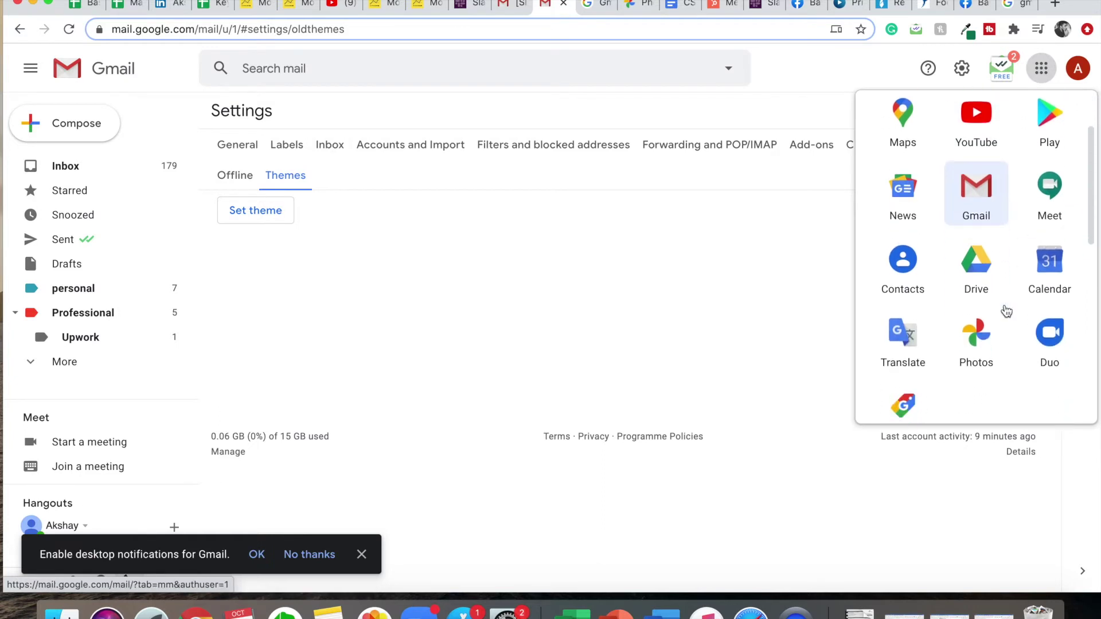
{"action": "left_click", "coordinate": [983, 346]}
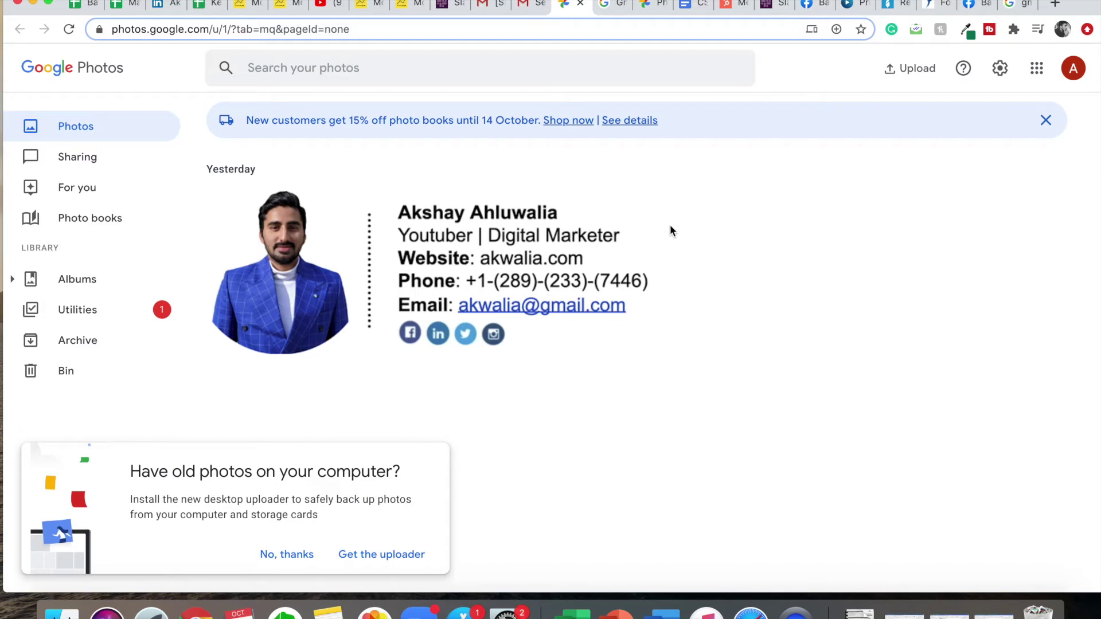
Upload the "Welcome to the Community" JPG from the desktop to Google Photos and dismiss the upload notice
{"action": "left_click_drag", "start_coordinate": [1086, 12], "coordinate": [555, 13]}
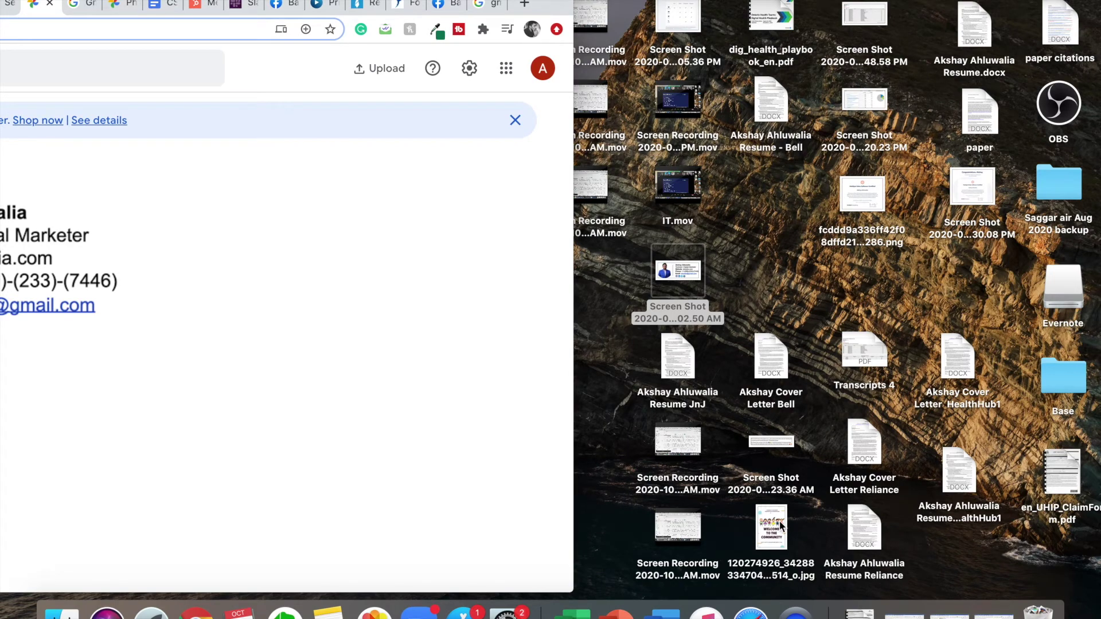
{"action": "left_click_drag", "start_coordinate": [782, 535], "coordinate": [324, 345]}
{"action": "double_click", "coordinate": [553, 9]}
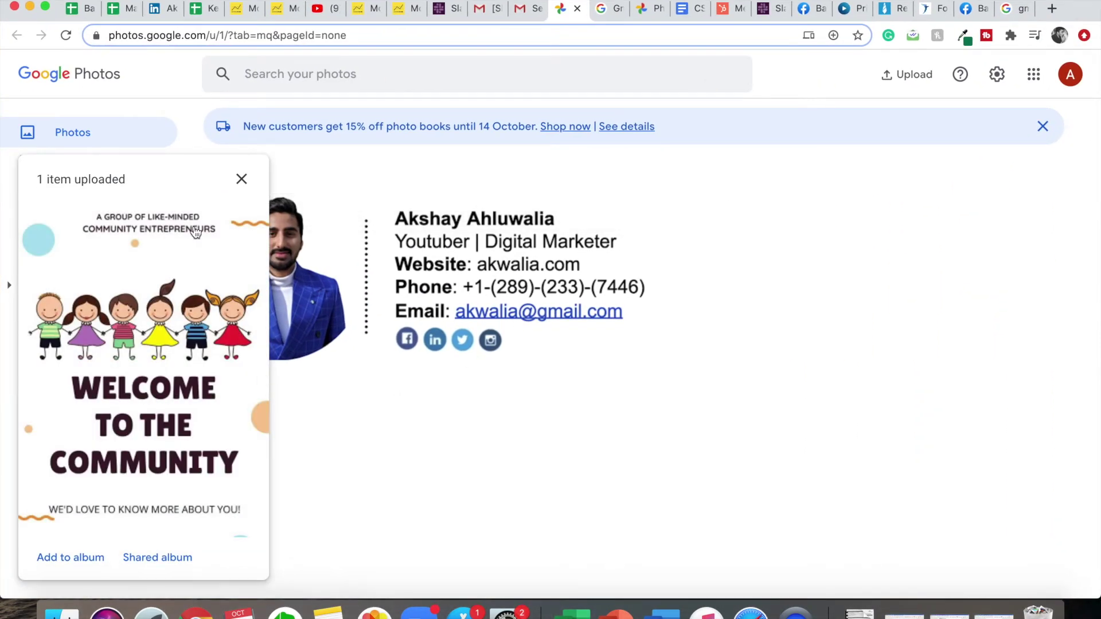
{"action": "left_click", "coordinate": [240, 180]}
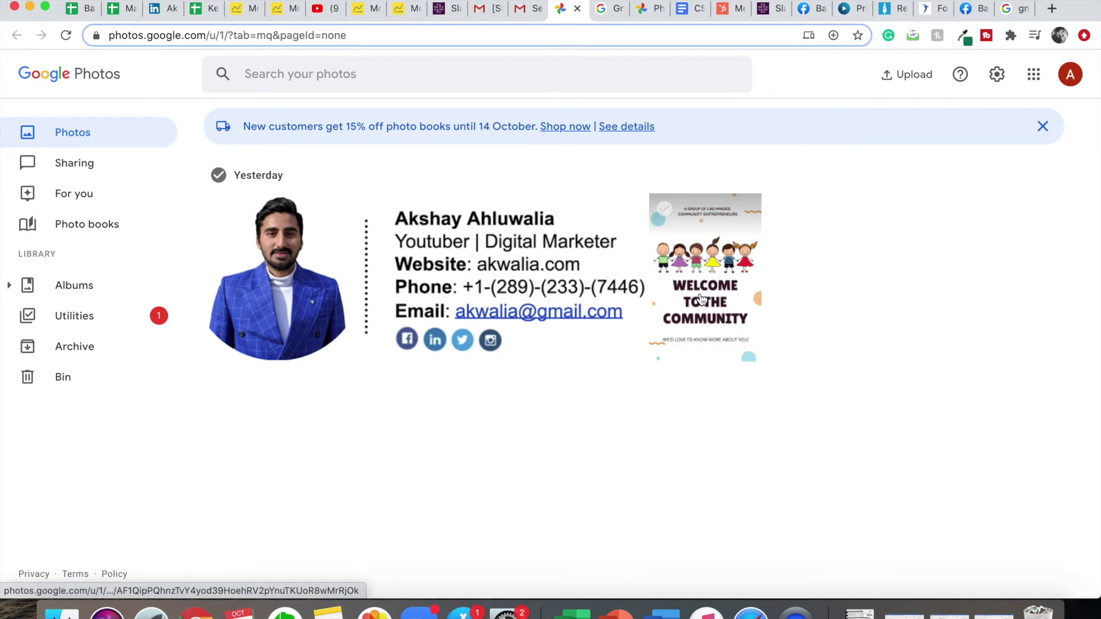
Open the My photos album from the albums list and look over its contents
{"action": "left_click", "coordinate": [75, 286]}
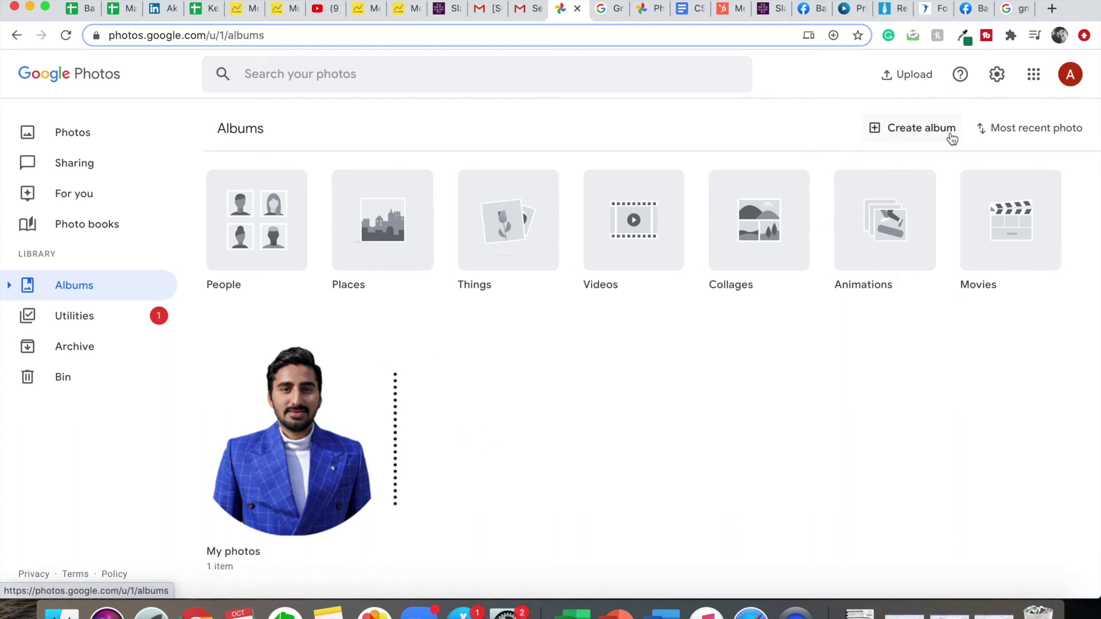
{"action": "left_click", "coordinate": [367, 422]}
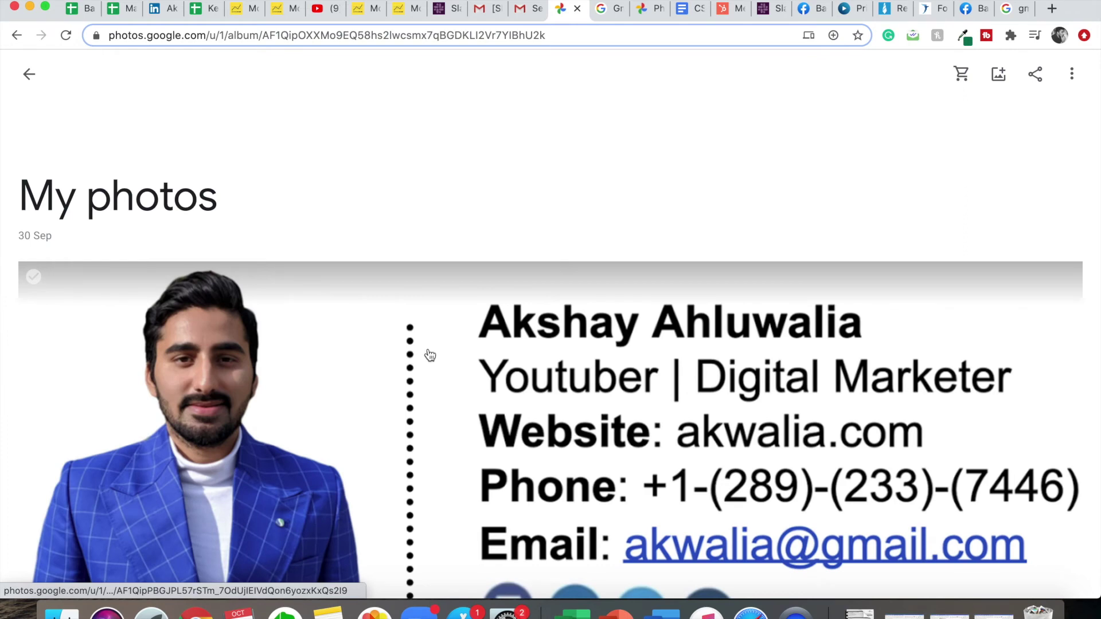
{"action": "scroll", "coordinate": [517, 344], "scroll_direction": "down", "scroll_amount": 3}
{"action": "scroll", "coordinate": [516, 345], "scroll_direction": "up", "scroll_amount": 3}
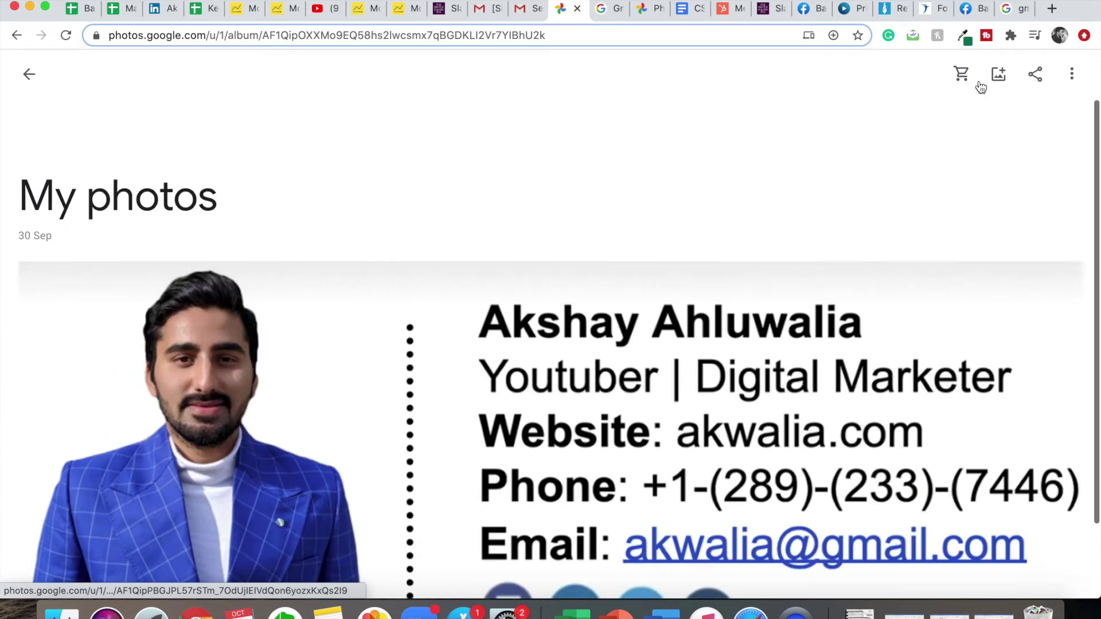
Add the uploaded "Welcome to the Community" picture to the My photos album and return to the albums list
{"action": "left_click", "coordinate": [1000, 75]}
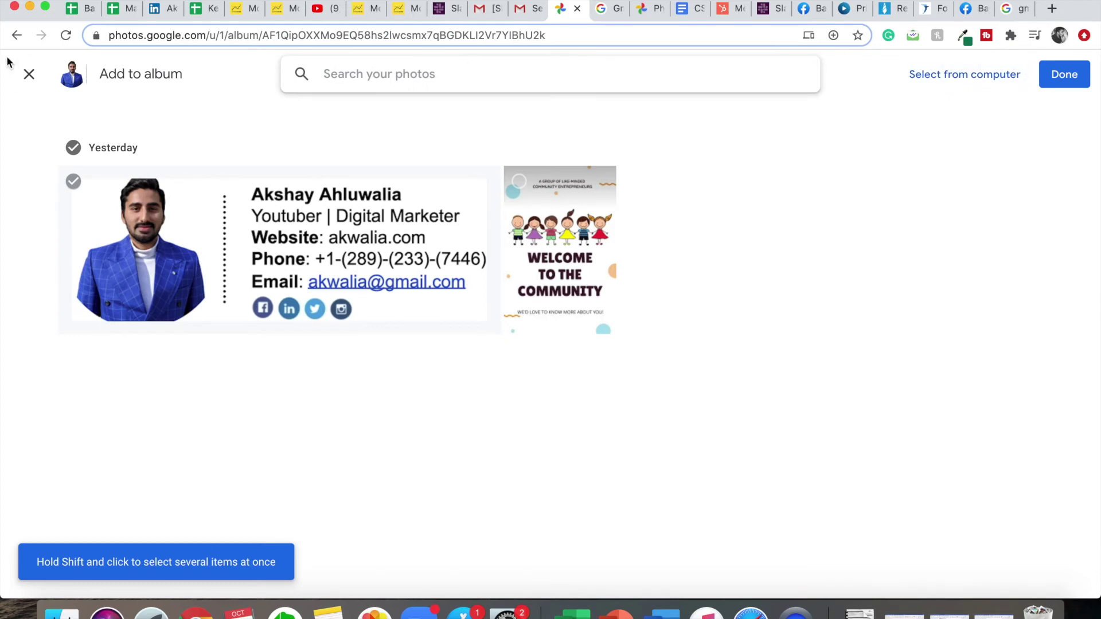
{"action": "left_click", "coordinate": [29, 74]}
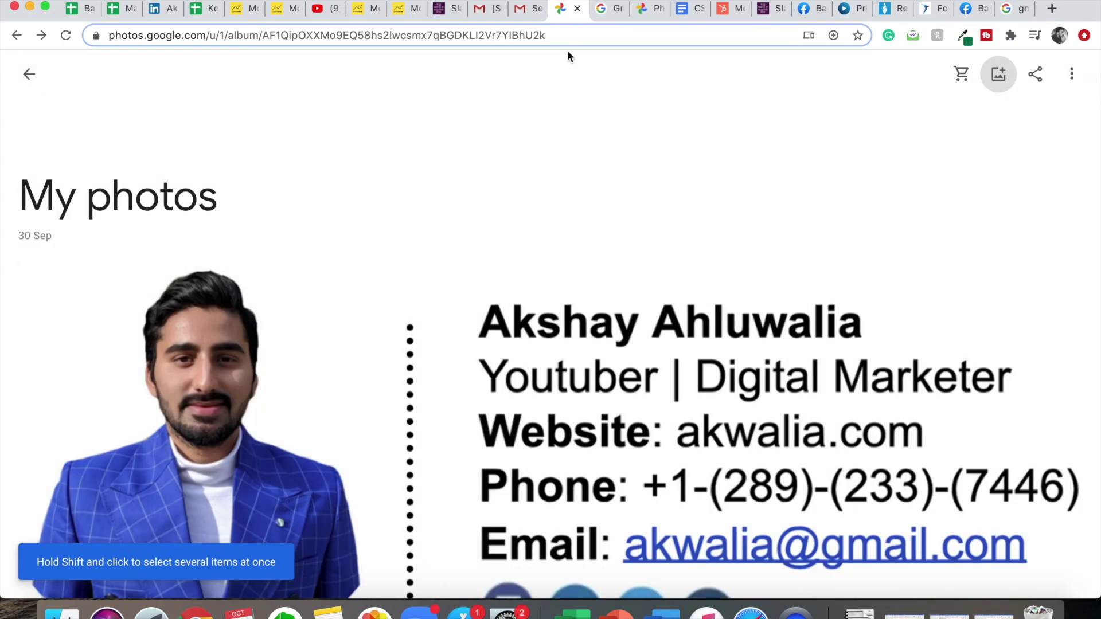
{"action": "left_click", "coordinate": [999, 83]}
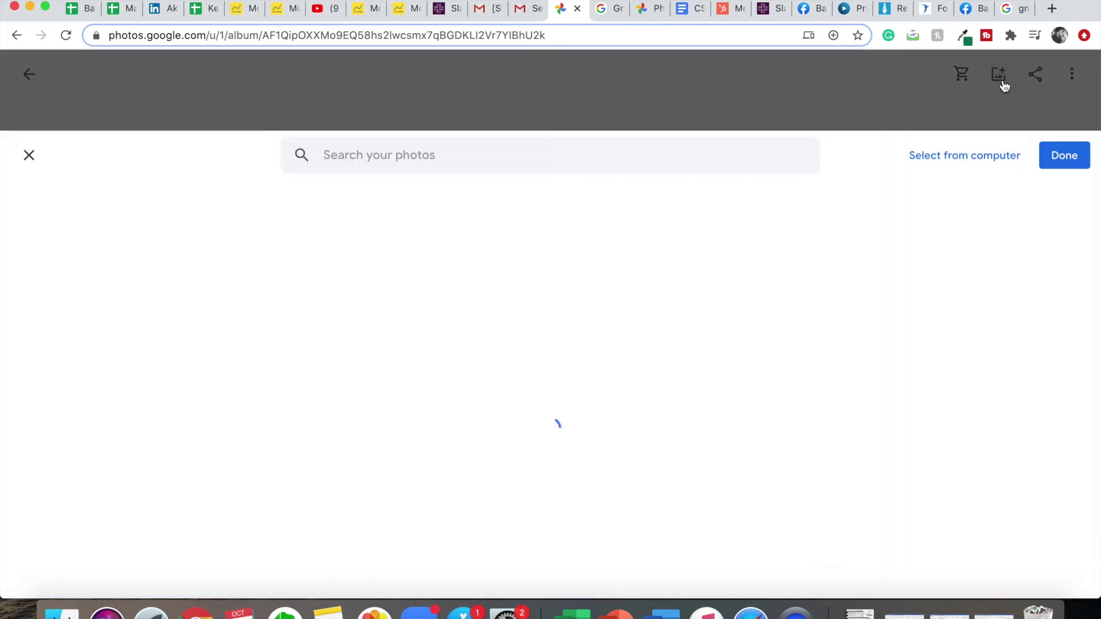
{"action": "left_click", "coordinate": [549, 209]}
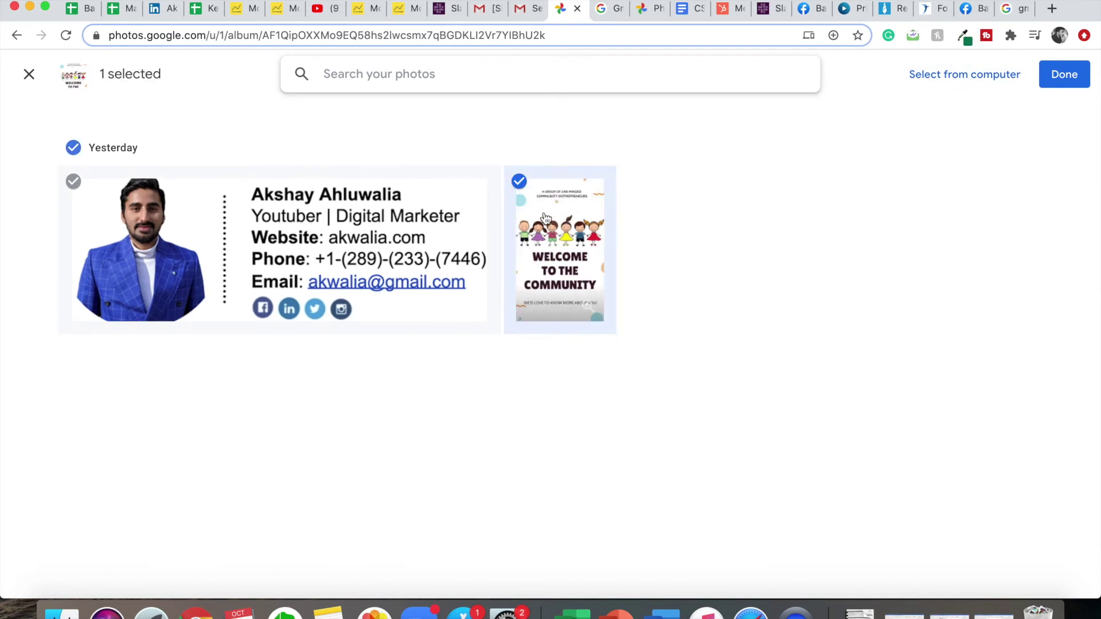
{"action": "left_click", "coordinate": [1062, 86]}
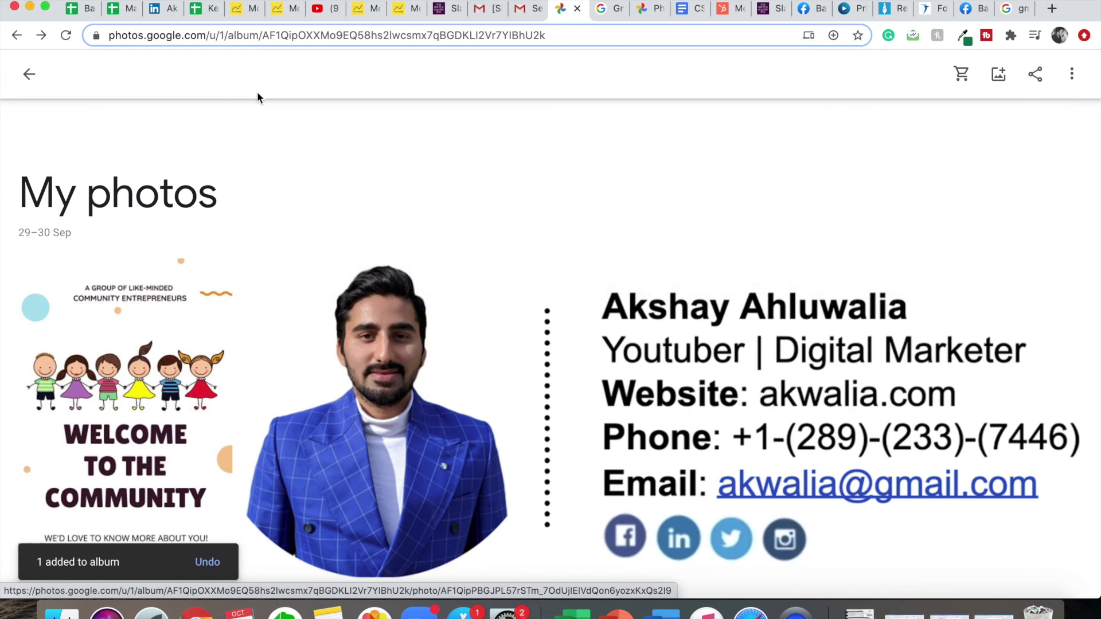
{"action": "left_click", "coordinate": [29, 80]}
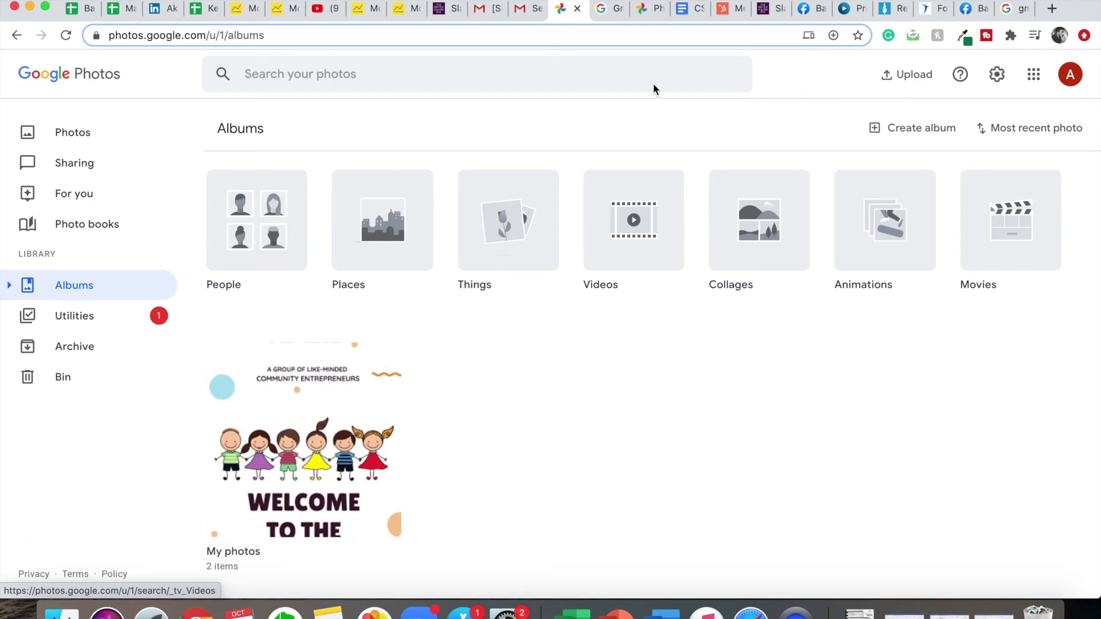
Switch back to Gmail and set the "Welcome to the Community" picture from the My photos album as the theme background
{"action": "left_click", "coordinate": [524, 10]}
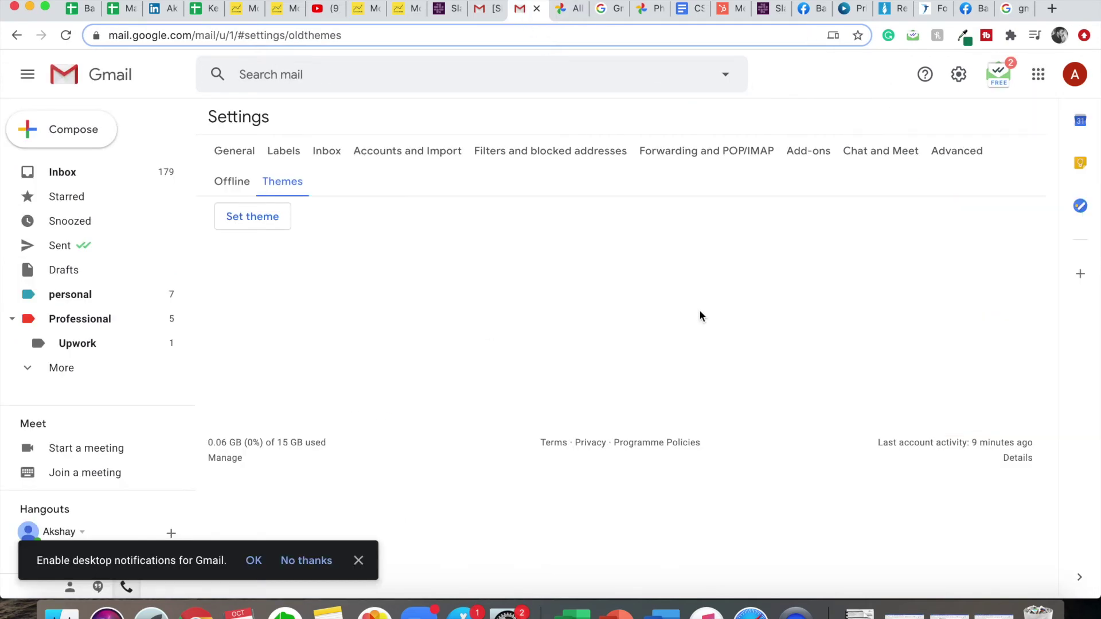
{"action": "left_click", "coordinate": [258, 217]}
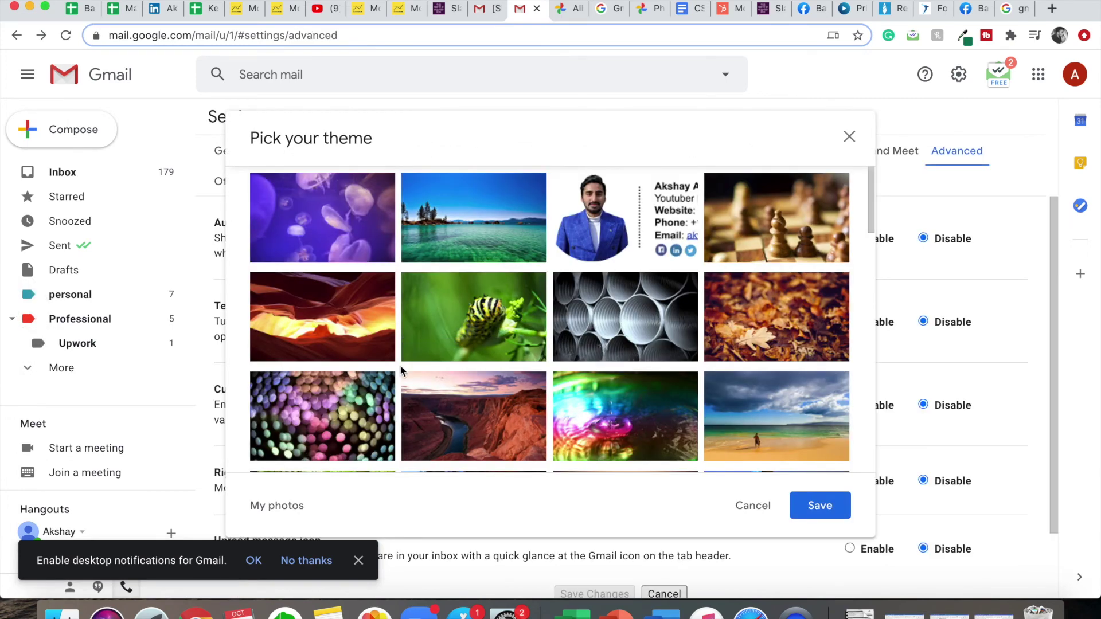
{"action": "scroll", "coordinate": [400, 366], "scroll_direction": "down", "scroll_amount": 2}
{"action": "left_click", "coordinate": [277, 506]}
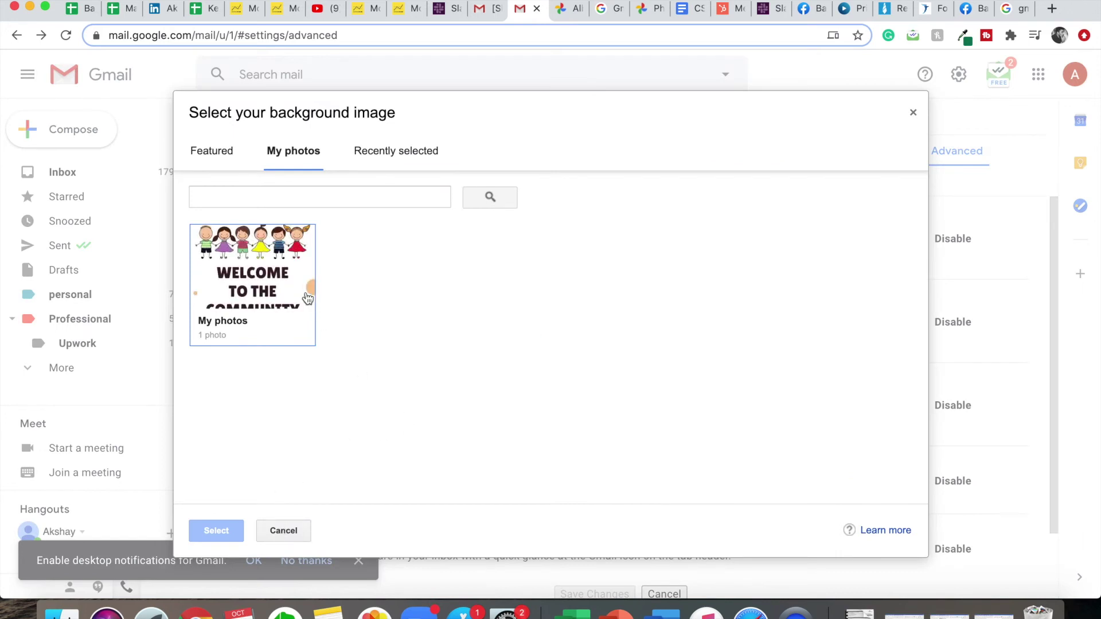
{"action": "left_click", "coordinate": [259, 269]}
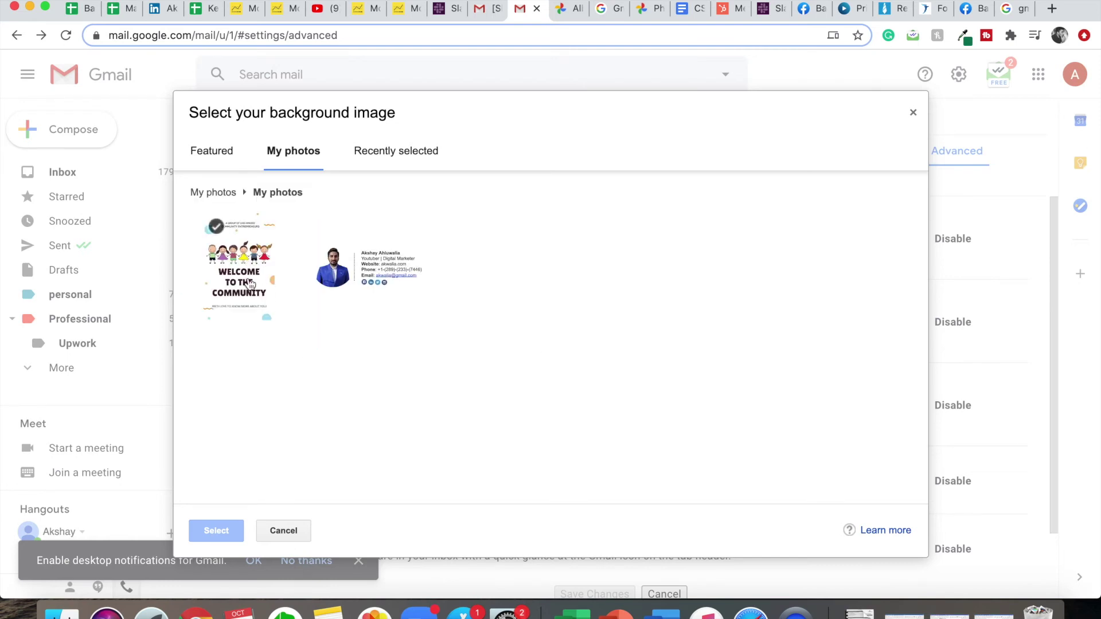
{"action": "left_click", "coordinate": [245, 256]}
{"action": "left_click", "coordinate": [216, 529]}
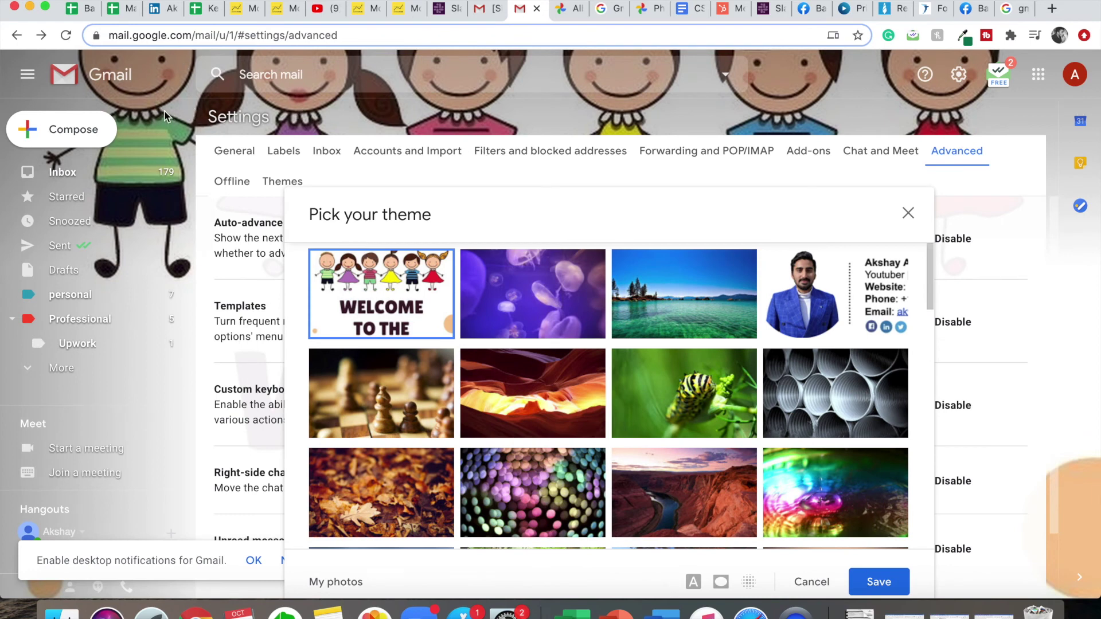
Move the theme picker to view the custom background, and look through the photo and colour themes
{"action": "left_click_drag", "start_coordinate": [505, 211], "coordinate": [476, 139]}
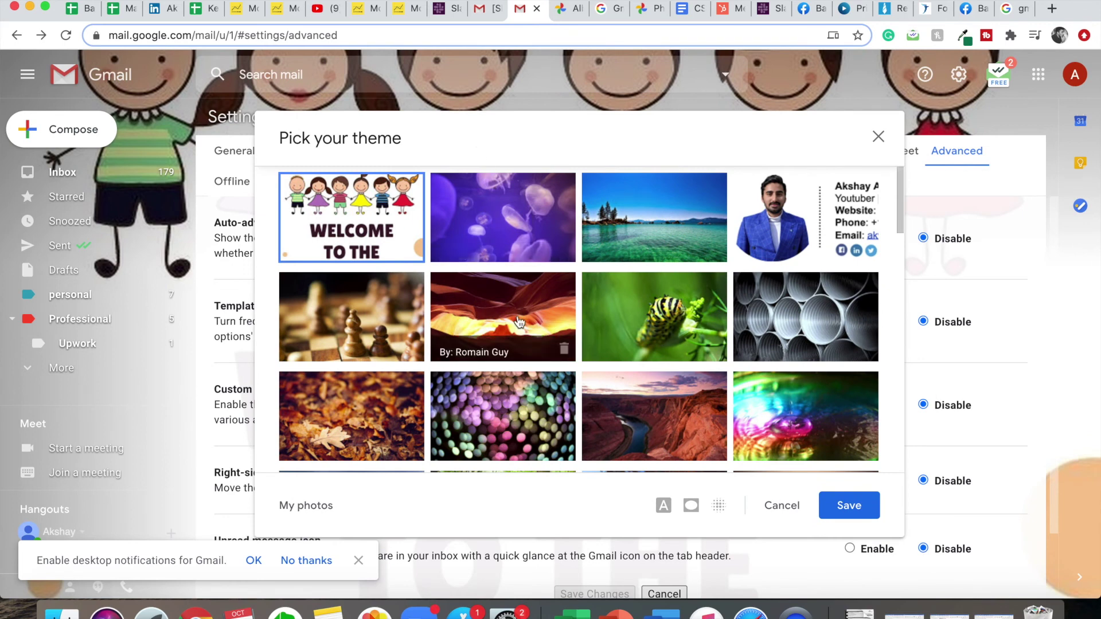
{"action": "scroll", "coordinate": [519, 322], "scroll_direction": "down", "scroll_amount": 1}
{"action": "scroll", "coordinate": [519, 322], "scroll_direction": "up", "scroll_amount": 1}
{"action": "scroll", "coordinate": [492, 351], "scroll_direction": "down", "scroll_amount": 10}
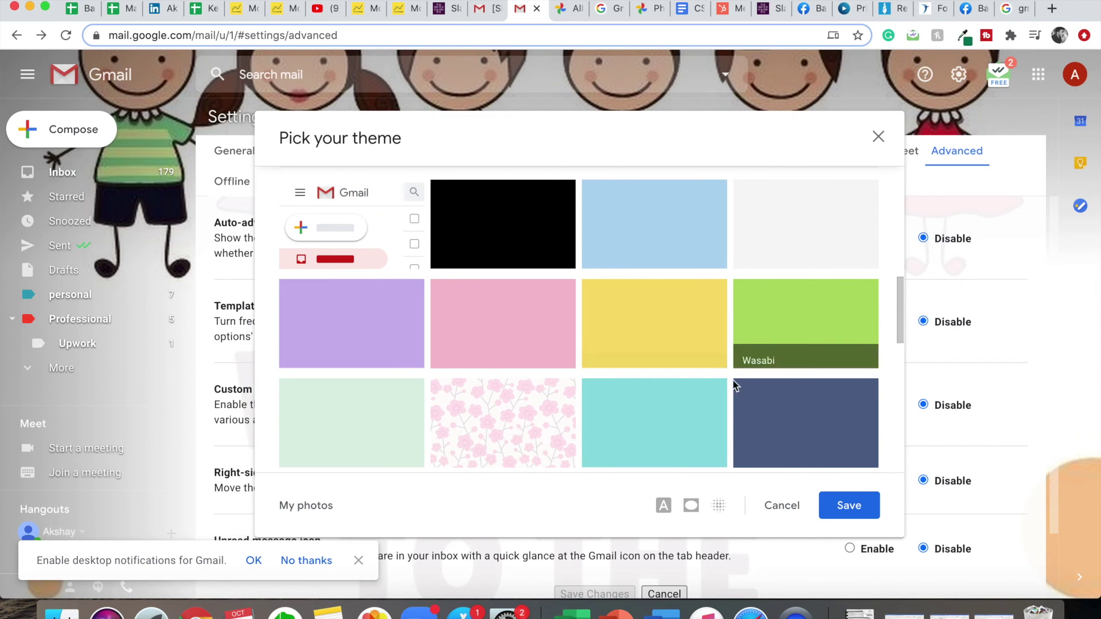
{"action": "scroll", "coordinate": [735, 381], "scroll_direction": "down", "scroll_amount": 8}
{"action": "scroll", "coordinate": [689, 273], "scroll_direction": "up", "scroll_amount": 18}
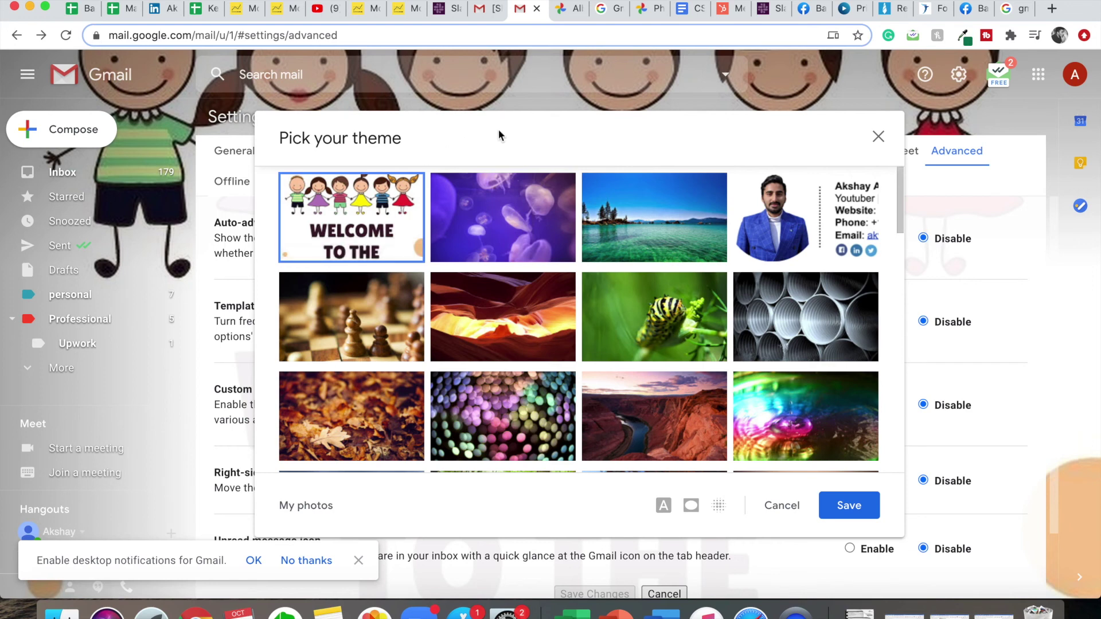
{"action": "left_click_drag", "start_coordinate": [497, 128], "coordinate": [495, 98]}
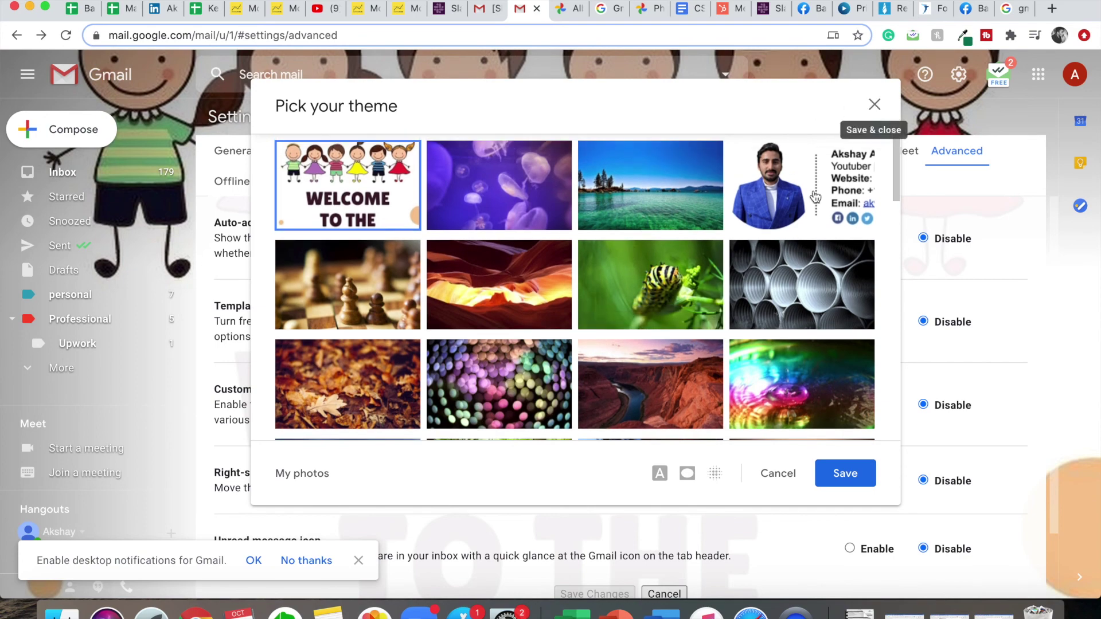
Select the plain white Gmail theme beside the black one and save it as the theme
{"action": "scroll", "coordinate": [629, 359], "scroll_direction": "down", "scroll_amount": 5}
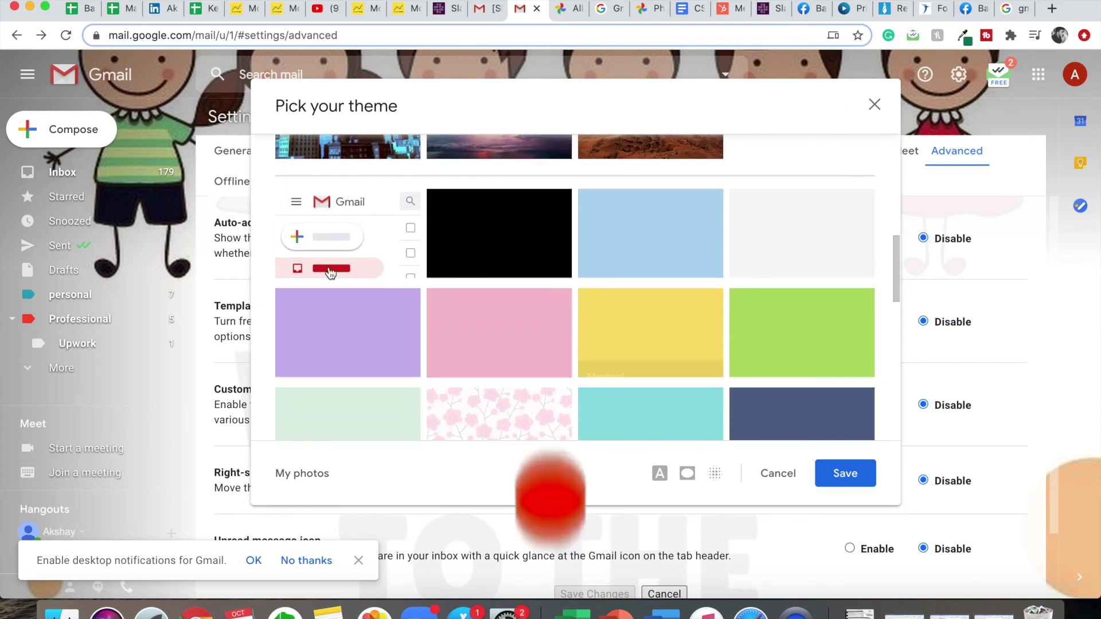
{"action": "left_click", "coordinate": [344, 222]}
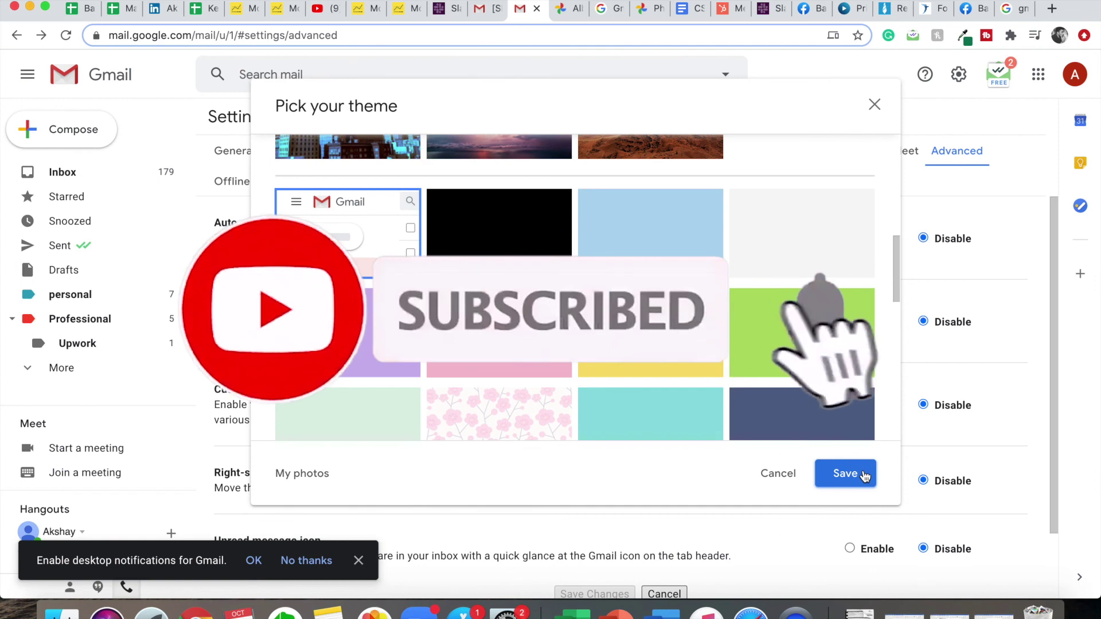
{"action": "left_click", "coordinate": [845, 473]}
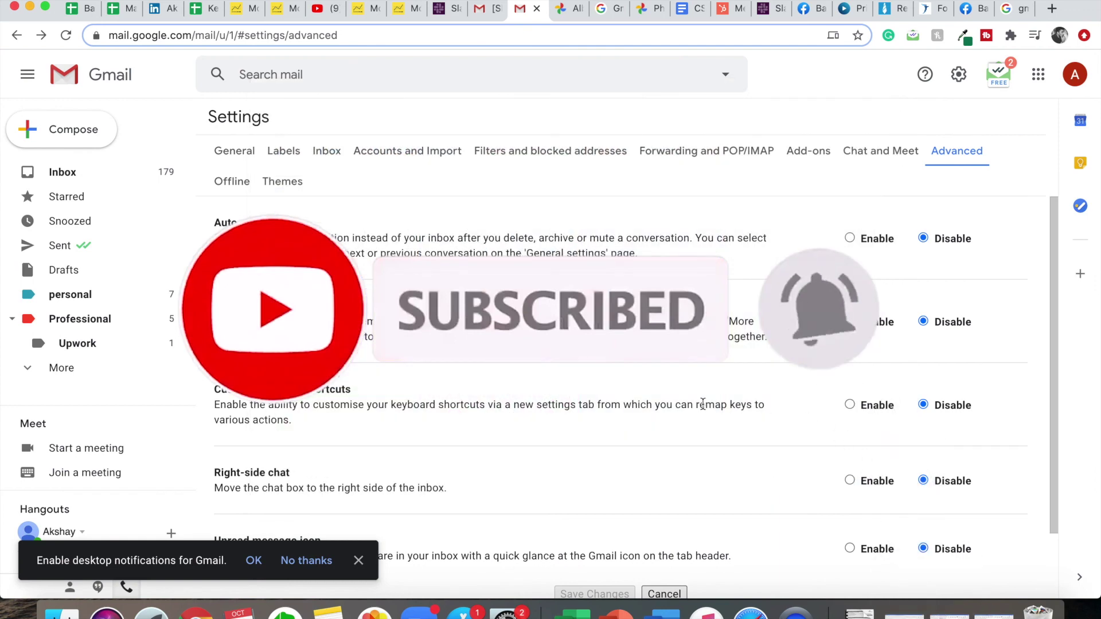